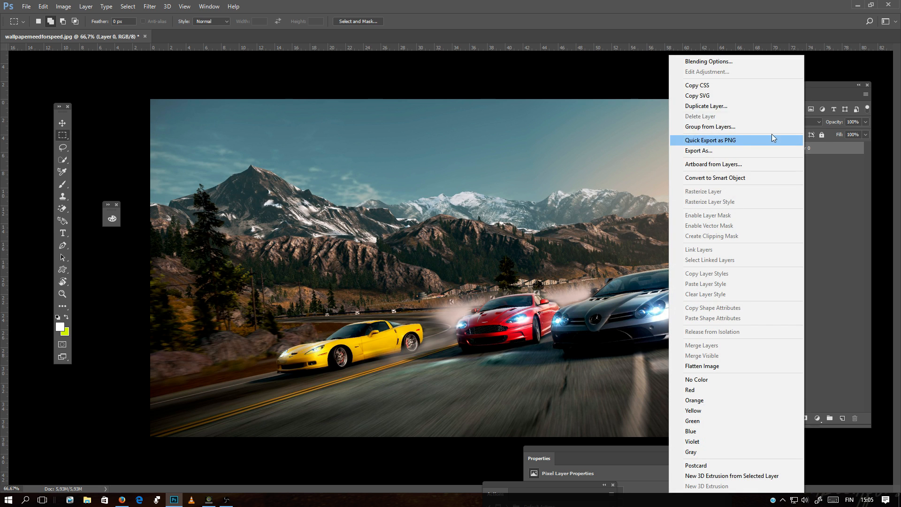
- Duplicate Layer 0 as "Layer 0 copy" and hide the original layer
click(714, 106)
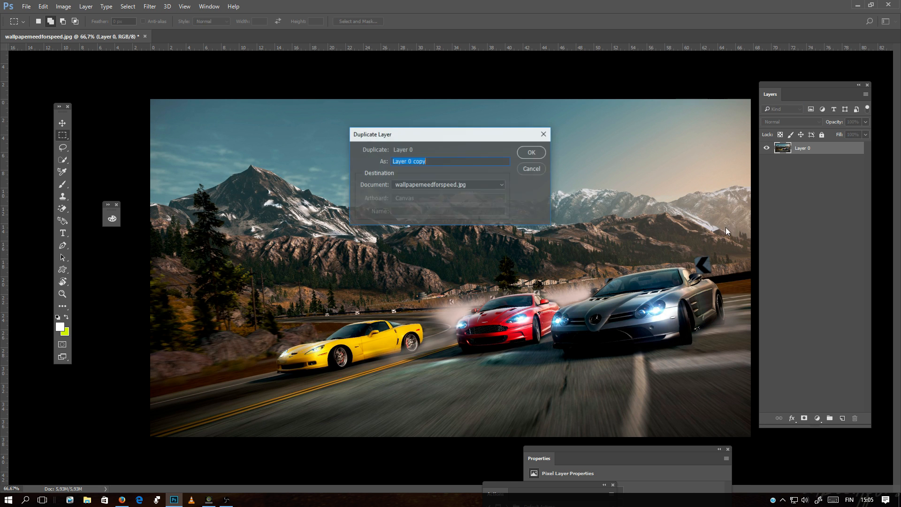
click(530, 151)
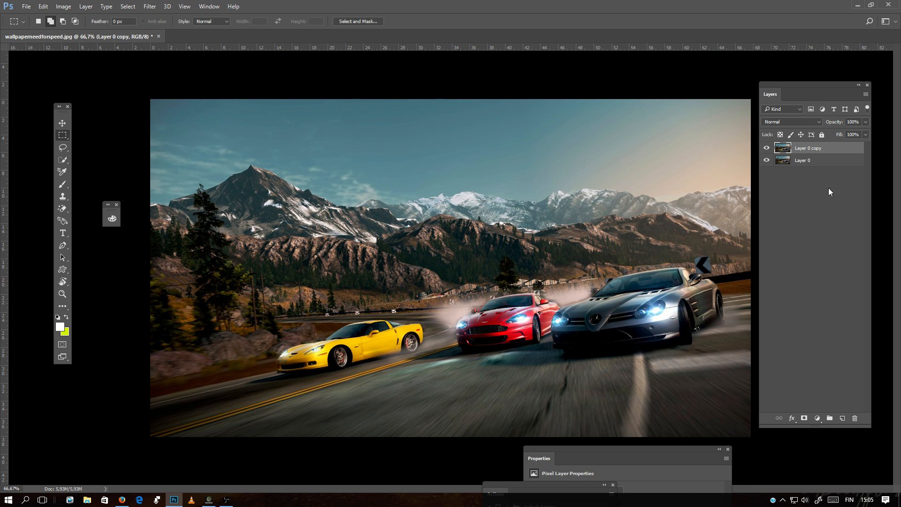
click(766, 161)
drag(798, 85, 756, 61)
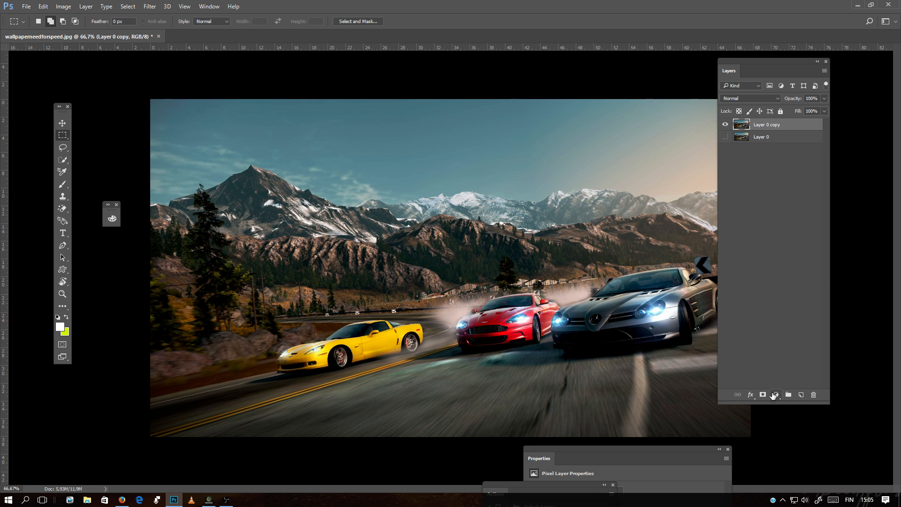
click(774, 394)
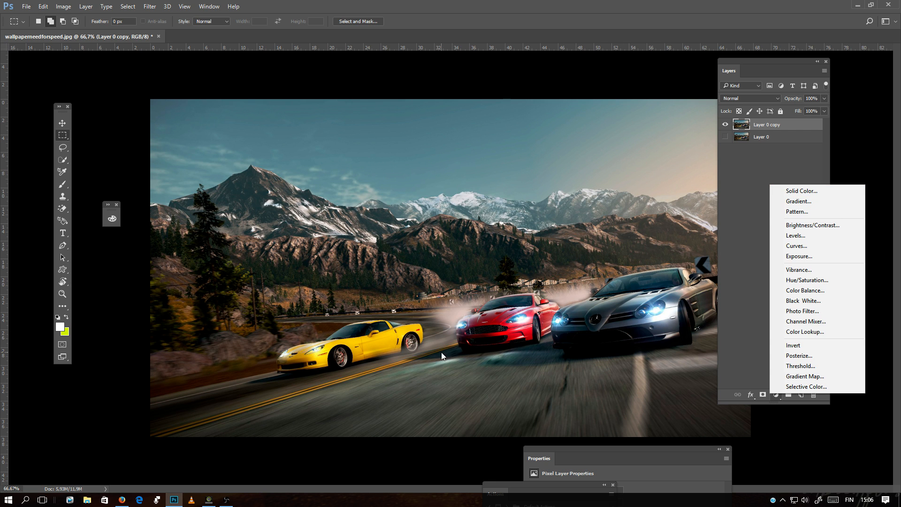
click(366, 371)
drag(728, 60, 778, 82)
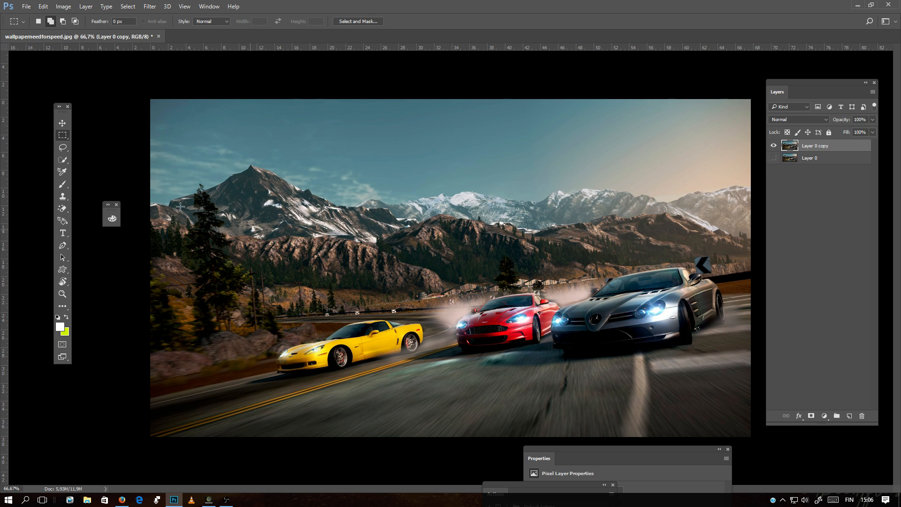
- Select the yellow car's body on Layer 0 copy with the Quick Selection tool
mouse_move(60, 149)
mouse_down()
mouse_move(93, 160)
mouse_move(63, 160)
mouse_move(107, 163)
mouse_move(109, 173)
mouse_move(99, 170)
mouse_up()
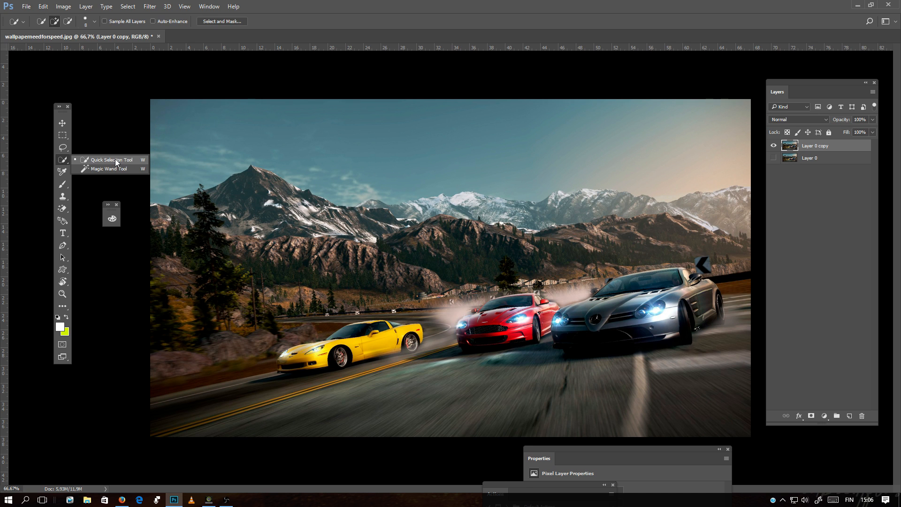
click(115, 160)
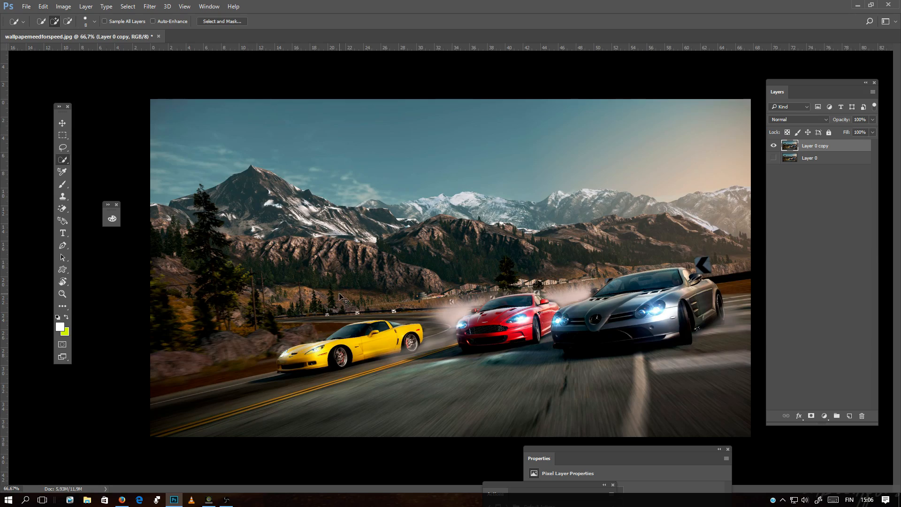
key(ctrl+plus)
key(ctrl+plus)
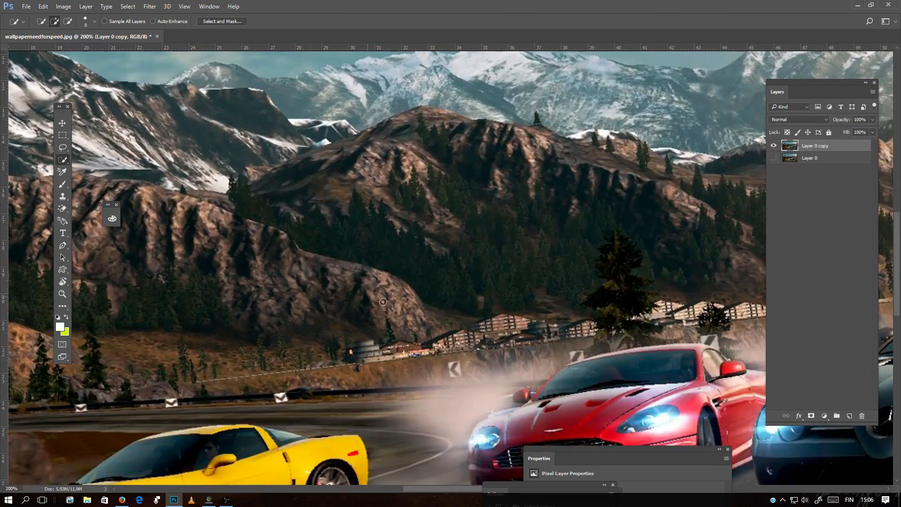
drag(358, 362, 527, 106)
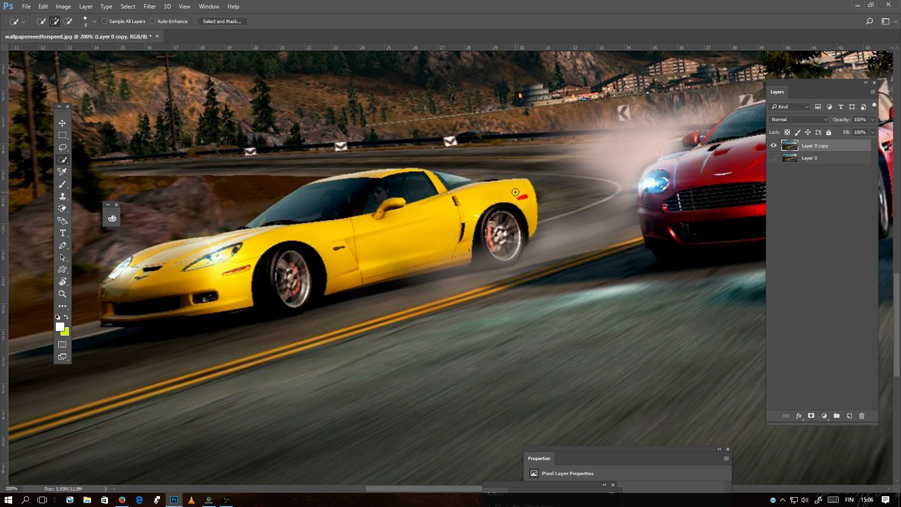
mouse_move(516, 192)
mouse_down()
mouse_move(324, 254)
mouse_move(233, 275)
mouse_move(144, 279)
mouse_move(118, 305)
mouse_move(106, 298)
mouse_move(107, 317)
mouse_move(319, 281)
mouse_up()
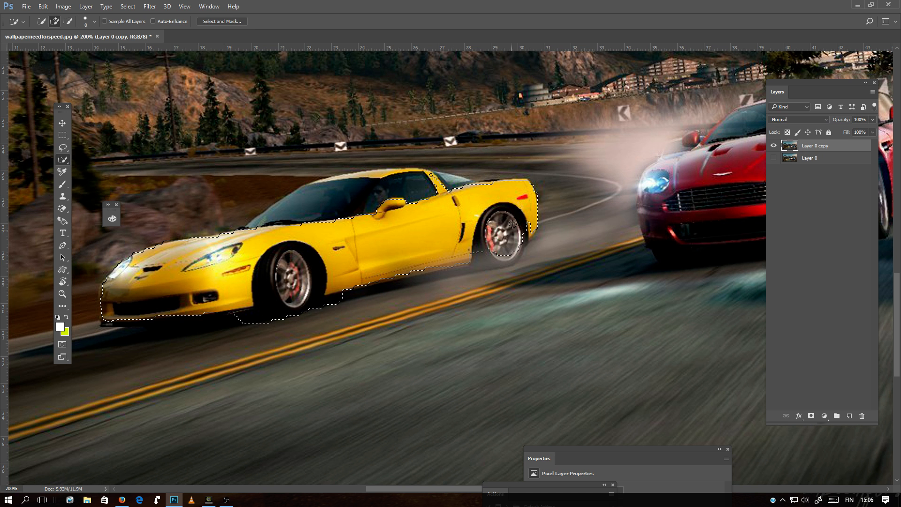
- Refine the quick selection by subtracting the shadow under the front bumper and adding the car's rear wheel, windows and roof
click(69, 22)
drag(238, 322, 252, 322)
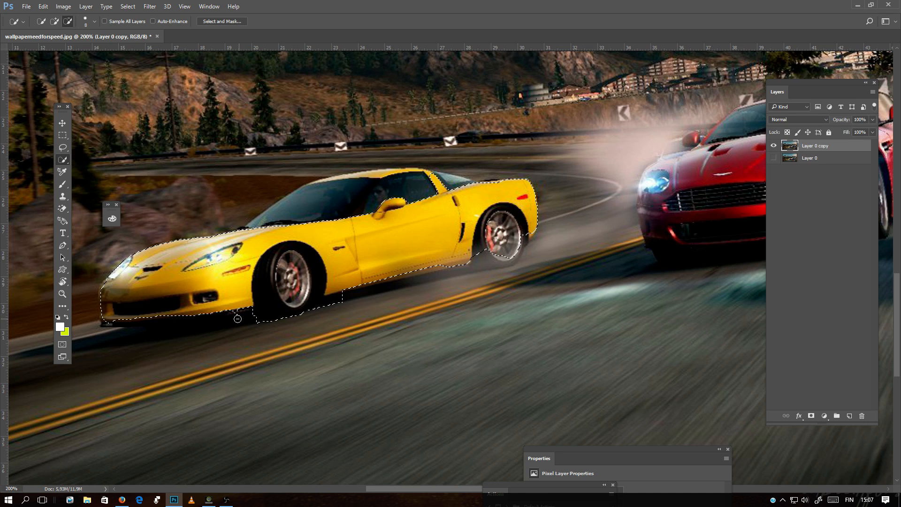
click(57, 23)
mouse_move(509, 241)
mouse_down()
mouse_move(484, 251)
mouse_move(485, 262)
mouse_move(525, 247)
mouse_up()
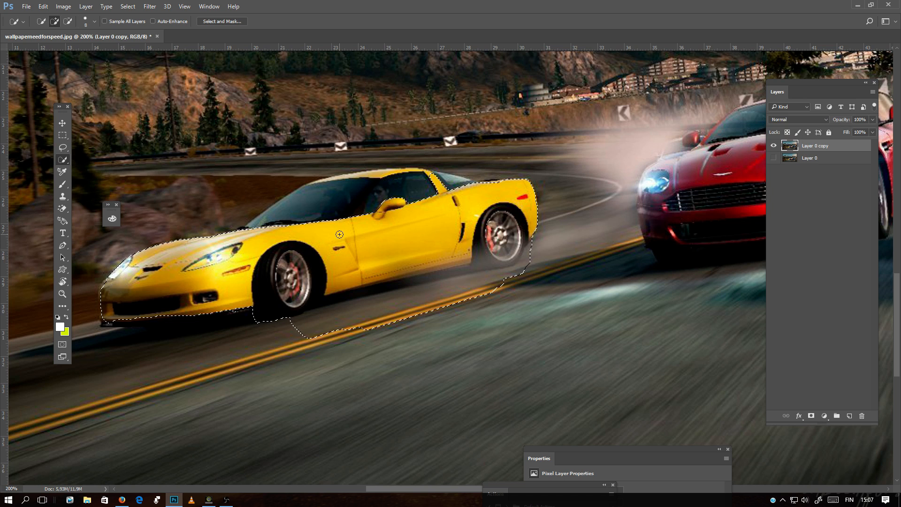
mouse_move(468, 184)
mouse_down()
mouse_move(426, 179)
mouse_move(394, 176)
mouse_up()
- Subtract the excess road beneath the yellow car from the selection with the Lasso, working from the rear wheel to the front wheel
click(62, 148)
click(101, 147)
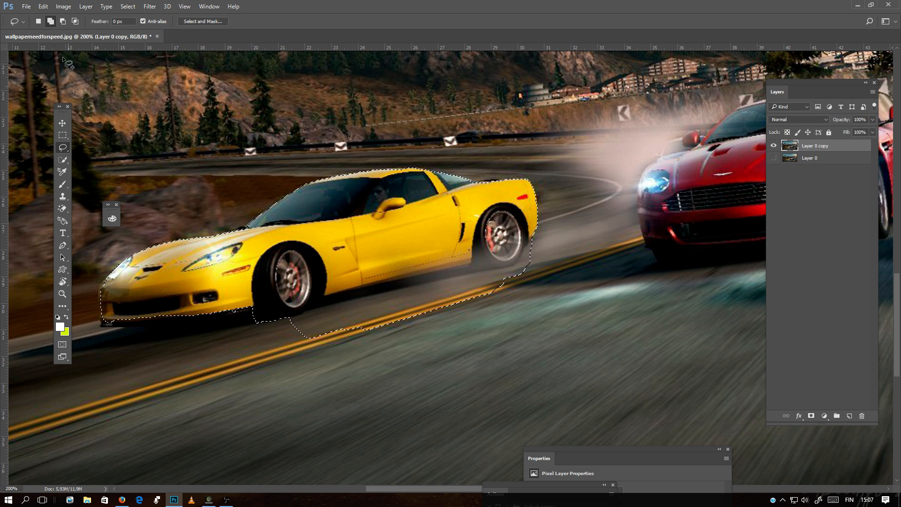
click(50, 21)
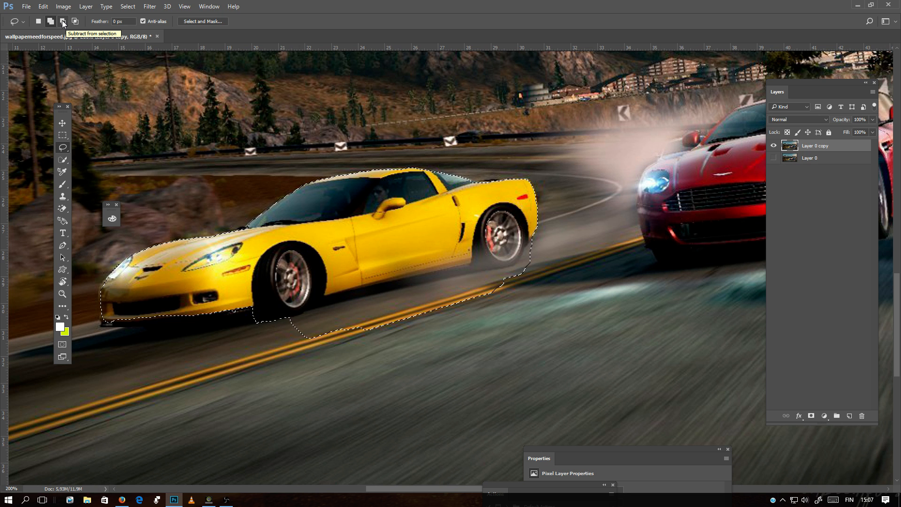
click(63, 21)
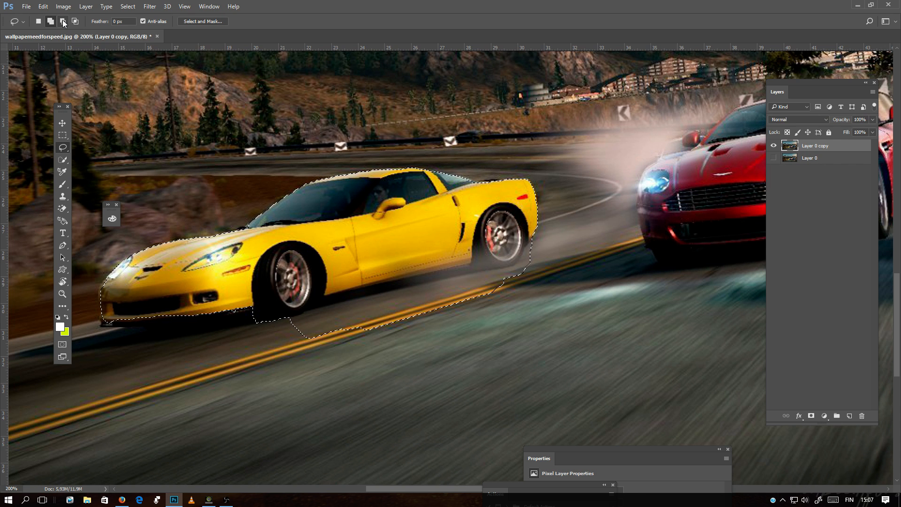
click(63, 21)
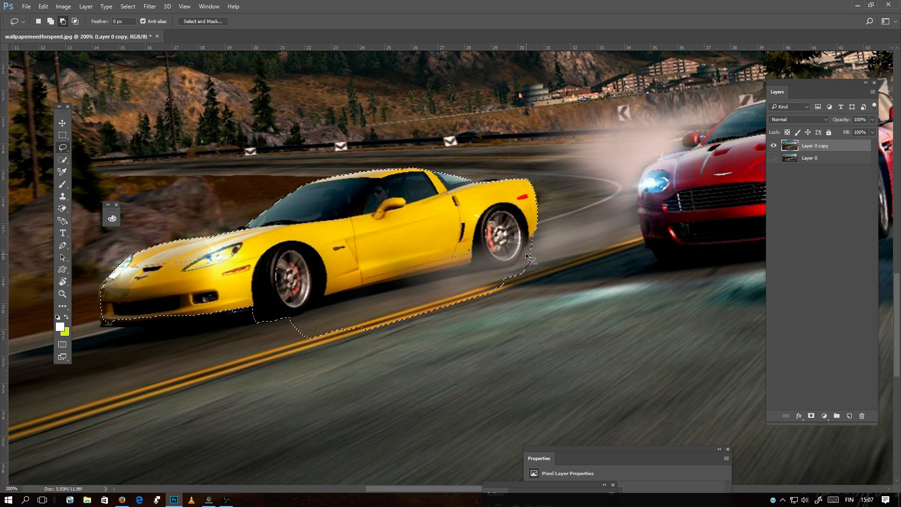
key(ctrl+plus)
key(ctrl+plus)
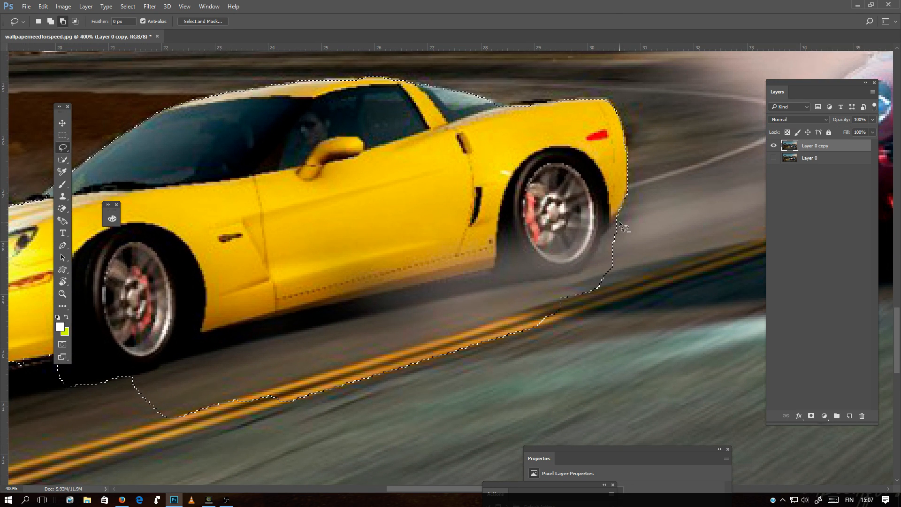
mouse_move(619, 221)
mouse_down()
mouse_move(580, 270)
mouse_move(493, 287)
mouse_up()
mouse_move(388, 319)
mouse_down()
mouse_move(143, 370)
mouse_move(106, 390)
mouse_move(188, 442)
mouse_move(370, 415)
mouse_move(544, 368)
mouse_move(644, 320)
mouse_move(713, 170)
mouse_up()
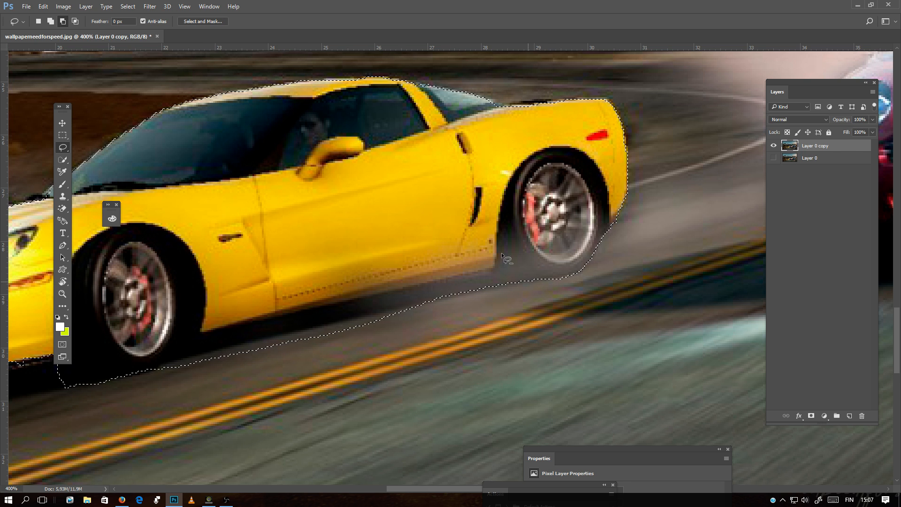
drag(347, 343, 502, 327)
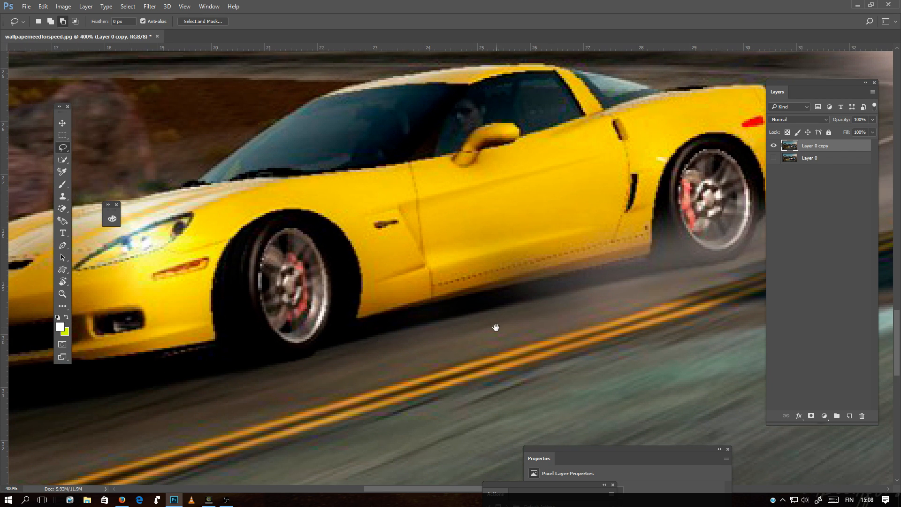
mouse_move(304, 361)
mouse_down()
mouse_move(312, 349)
mouse_move(435, 305)
mouse_move(650, 260)
mouse_move(652, 331)
mouse_move(328, 420)
mouse_move(300, 418)
mouse_up()
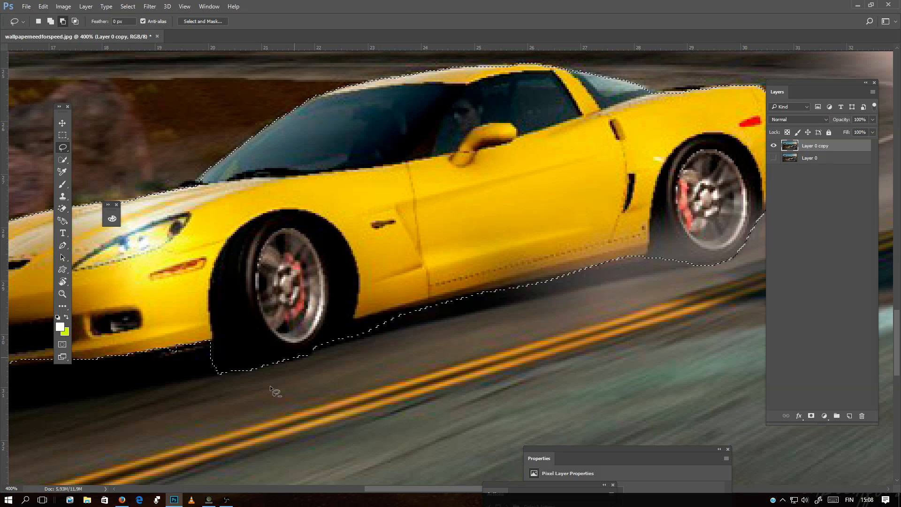
- Add the missing lower lip and edge of the yellow car's front bumper to the selection with the Lasso
drag(223, 374, 525, 272)
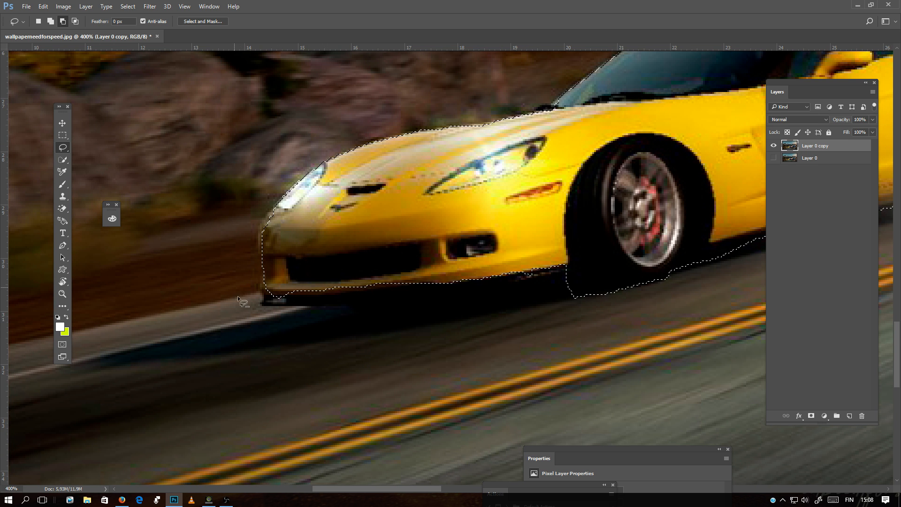
click(50, 21)
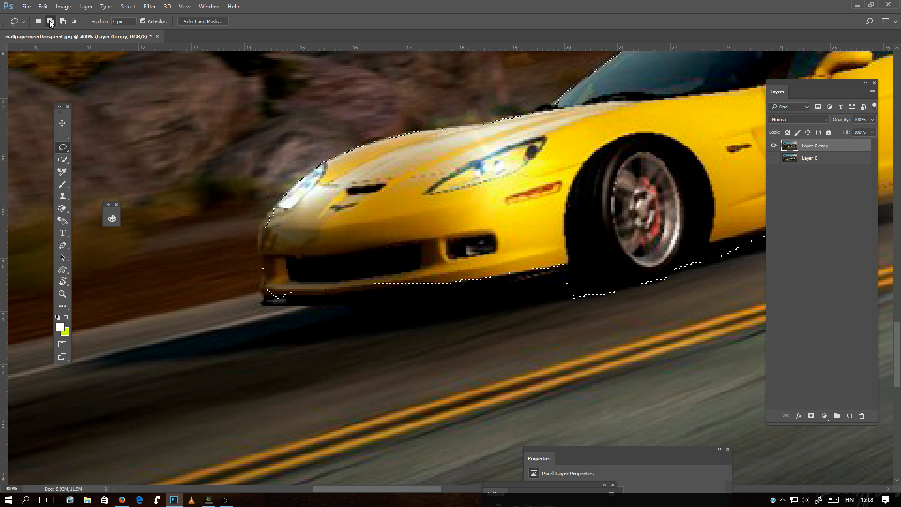
mouse_move(282, 212)
mouse_down()
mouse_move(259, 231)
mouse_move(262, 305)
mouse_move(326, 298)
mouse_move(369, 306)
mouse_move(579, 286)
mouse_move(580, 259)
mouse_move(527, 230)
mouse_move(324, 259)
mouse_move(282, 255)
mouse_move(272, 229)
mouse_move(291, 205)
mouse_up()
- Touch up the selection edge around the yellow car's rear window and spoiler with the Lasso, undoing the last stray change
drag(570, 155, 283, 297)
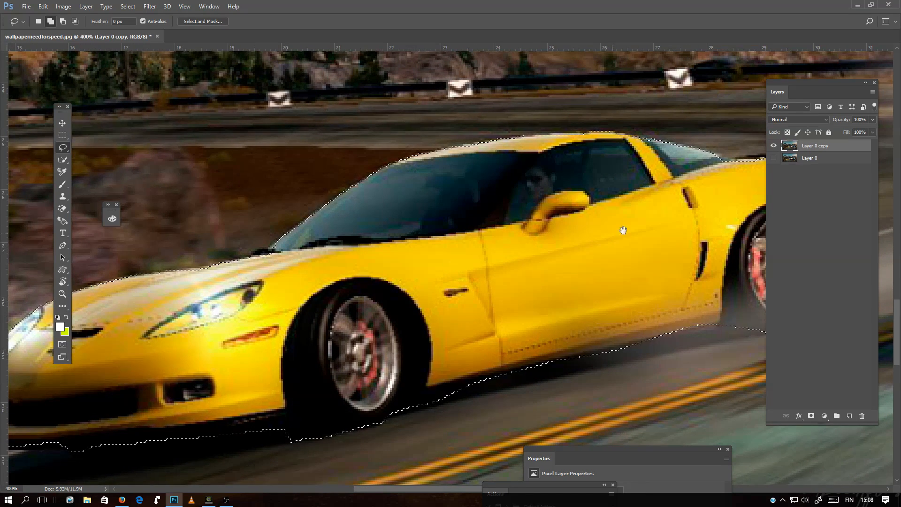
drag(623, 231, 358, 254)
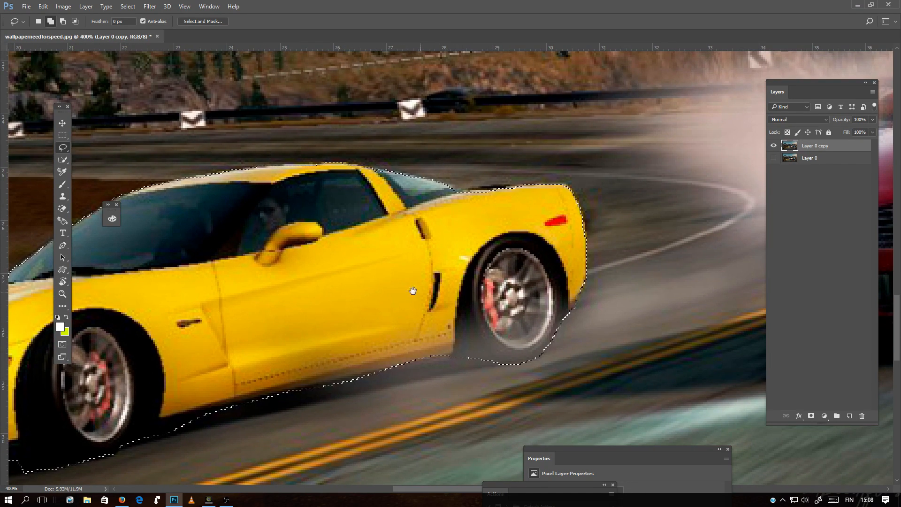
key(ctrl+plus)
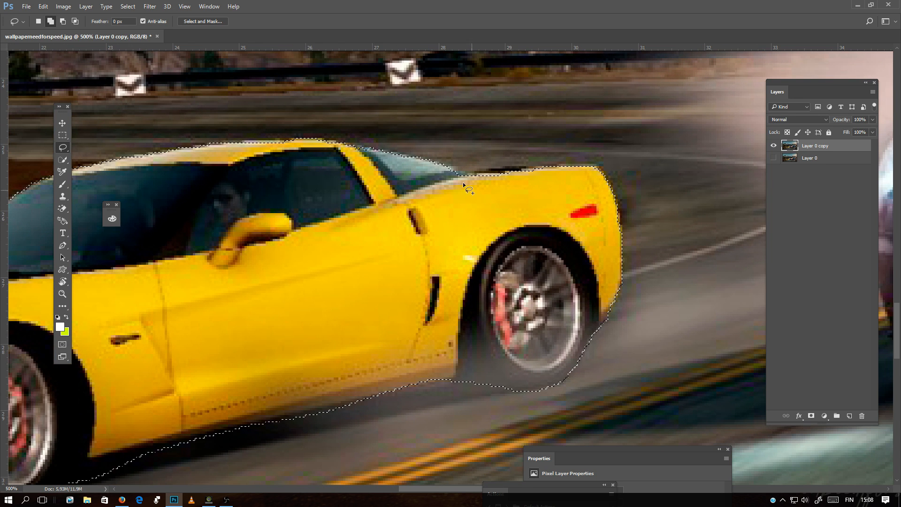
mouse_move(451, 166)
mouse_down()
mouse_move(529, 168)
mouse_move(412, 207)
mouse_up()
click(336, 121)
key(ctrl+minus)
key(ctrl+z)
key(ctrl+minus)
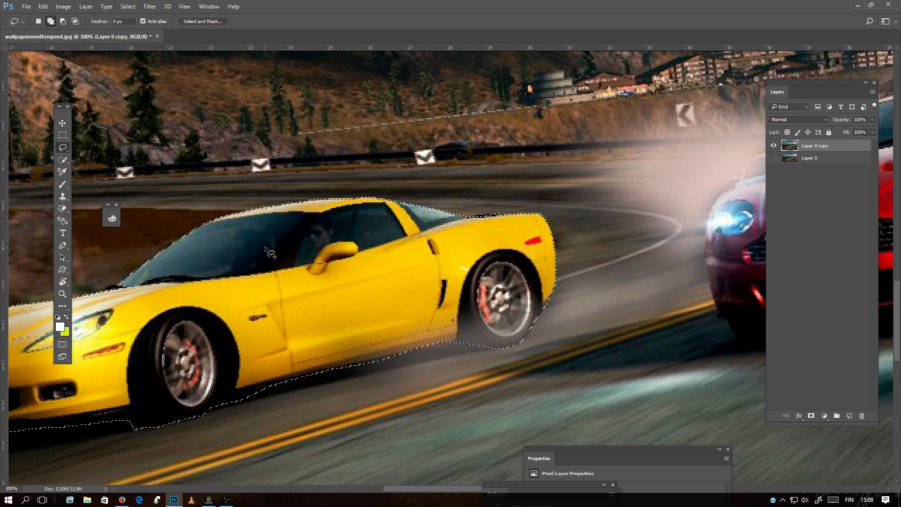
- Copy the selected yellow car onto its own layer with Layer Via Copy
drag(777, 82, 615, 87)
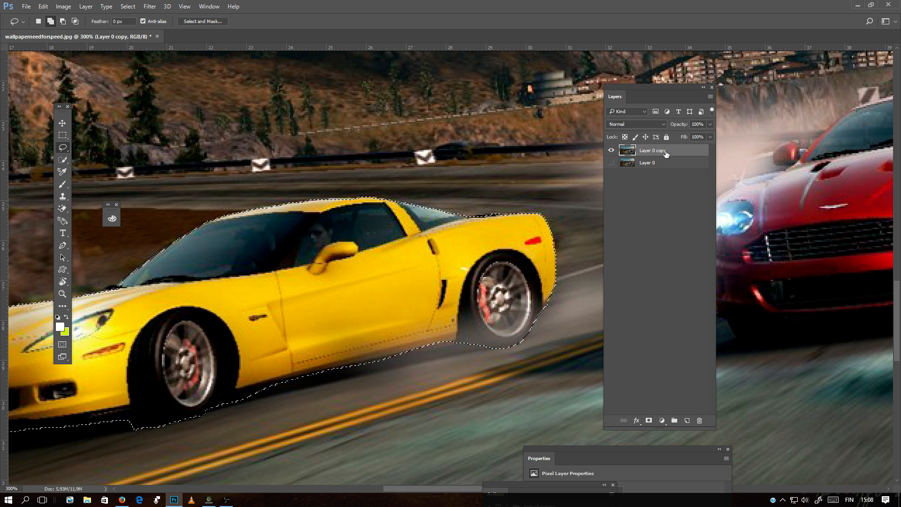
right_click(307, 297)
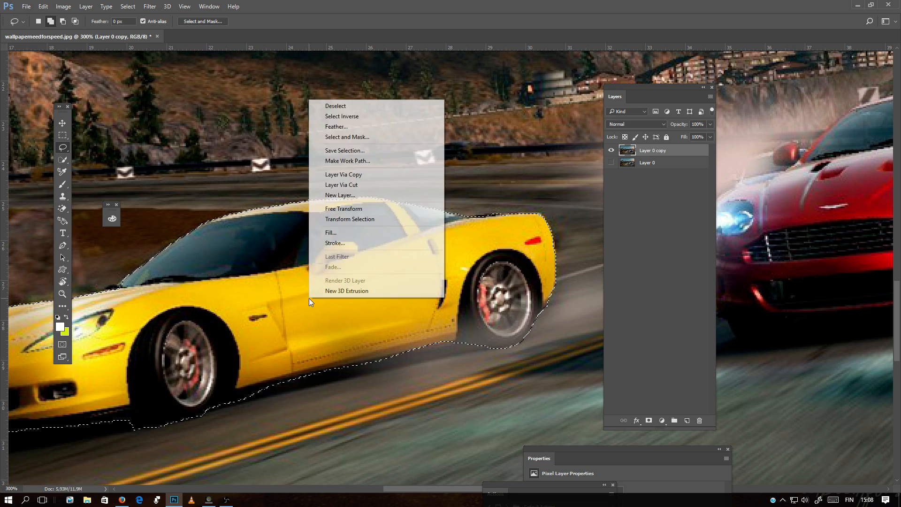
click(351, 174)
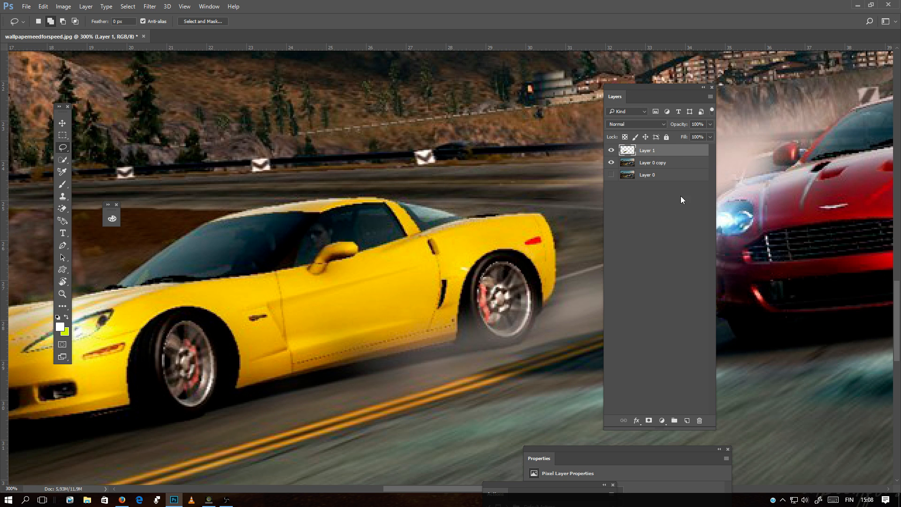
- Toggle the visibility of Layer 0 copy to check the yellow car cutout, leaving the layer shown
click(610, 163)
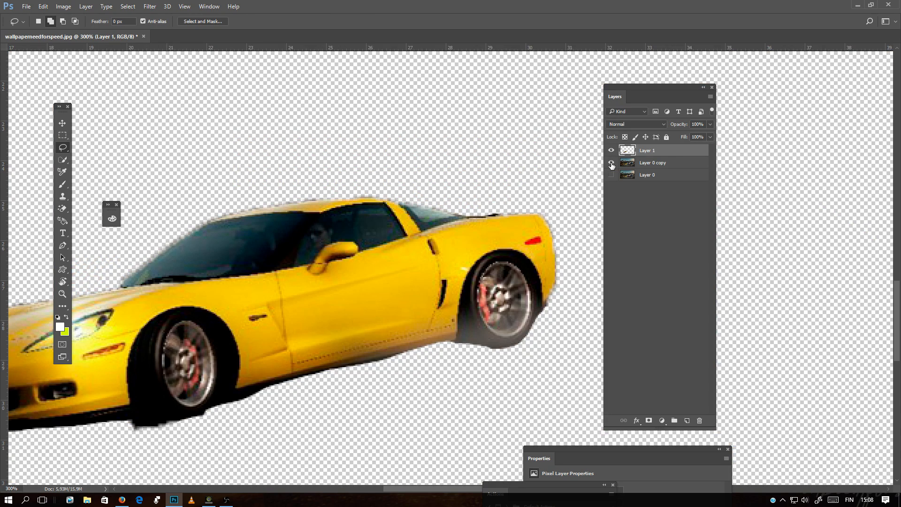
click(611, 163)
click(611, 163)
click(611, 163)
click(611, 163)
click(611, 163)
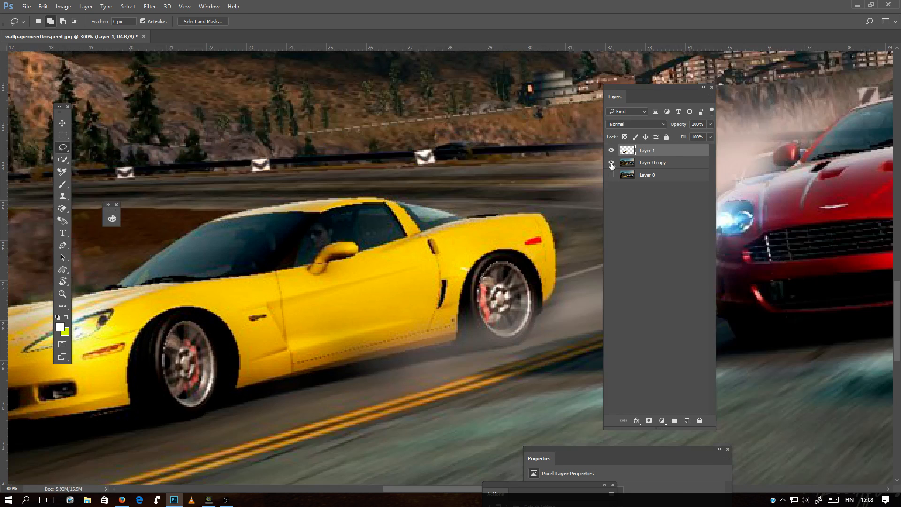
- Rename the cut-out car's layer as "yellow car"
double_click(652, 151)
text(yellow car)
click(683, 254)
- Make Layer 0 copy the active layer and choose the Quick Selection tool for selecting the red car
drag(550, 222, 52, 250)
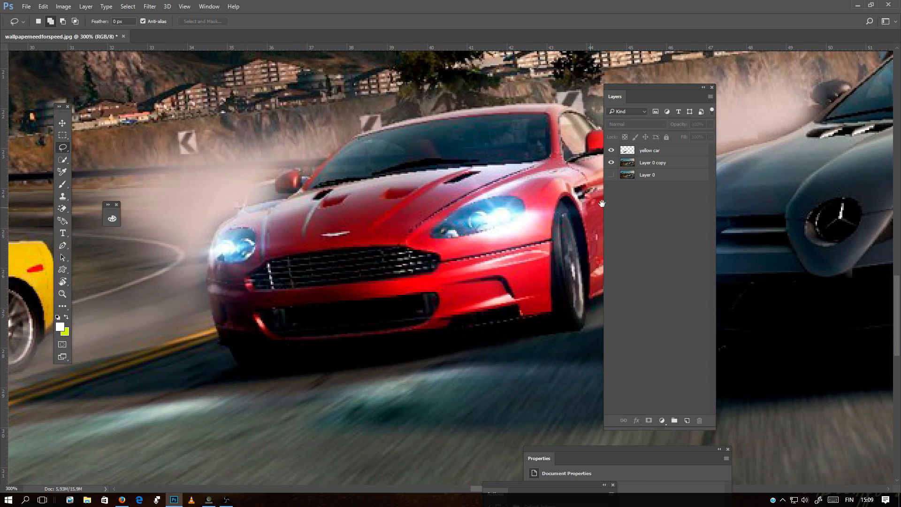
click(666, 167)
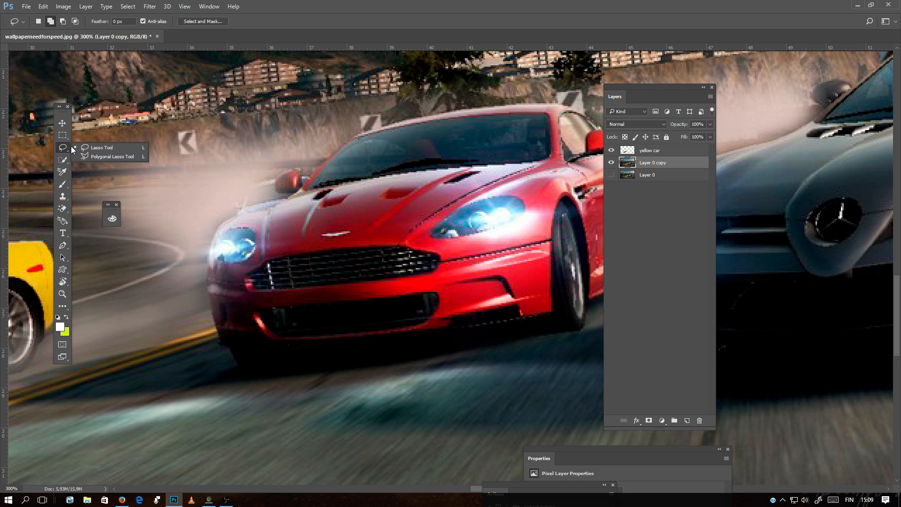
click(63, 160)
click(101, 160)
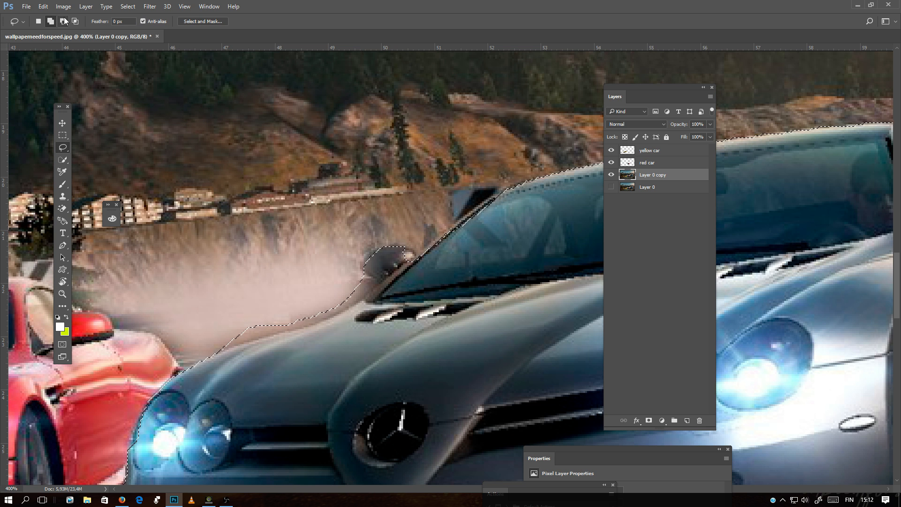
- Subtract the smoke area between the silver car's hood and side mirror from the selection with the Lasso
key(alt)
mouse_move(202, 354)
mouse_down()
mouse_move(291, 330)
mouse_move(380, 281)
mouse_up()
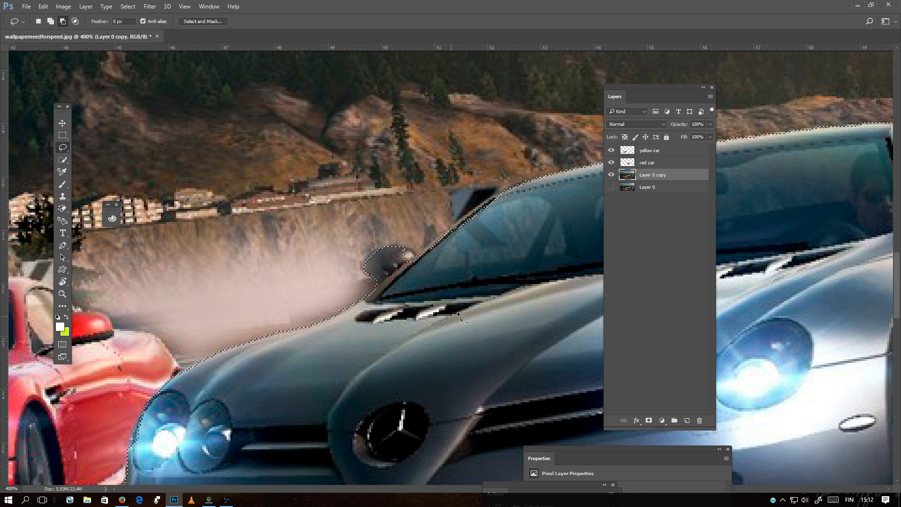
- Rotate the canvas view to 124°, reset its rotation angle to 0 and return to the Lasso tool
key(r)
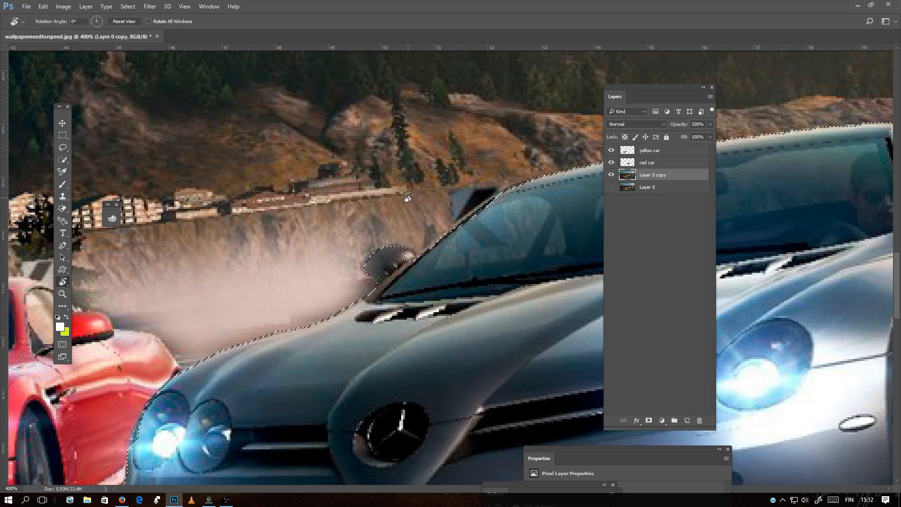
drag(416, 200, 484, 197)
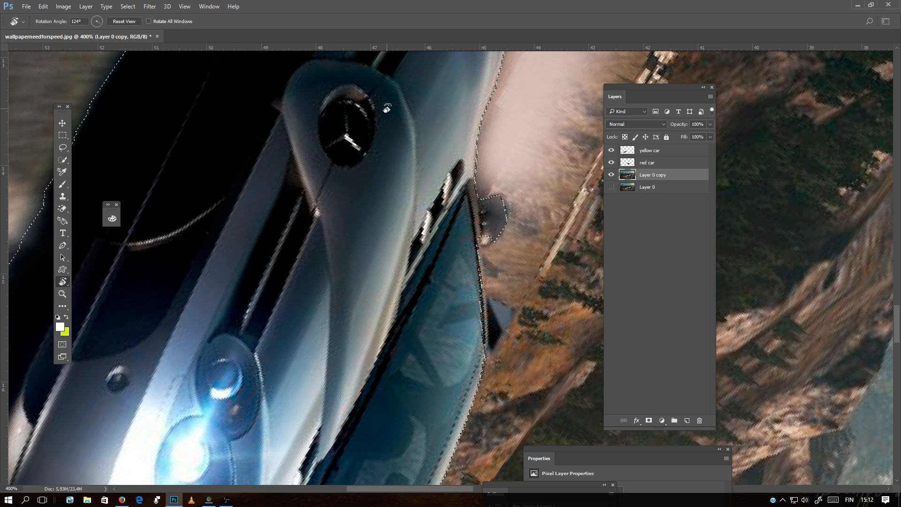
double_click(82, 21)
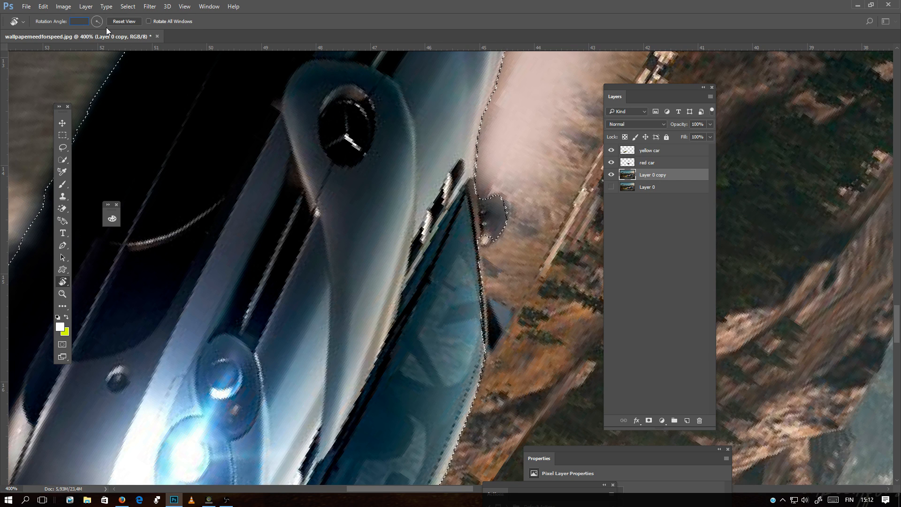
text(0)
key(Return)
key(l)
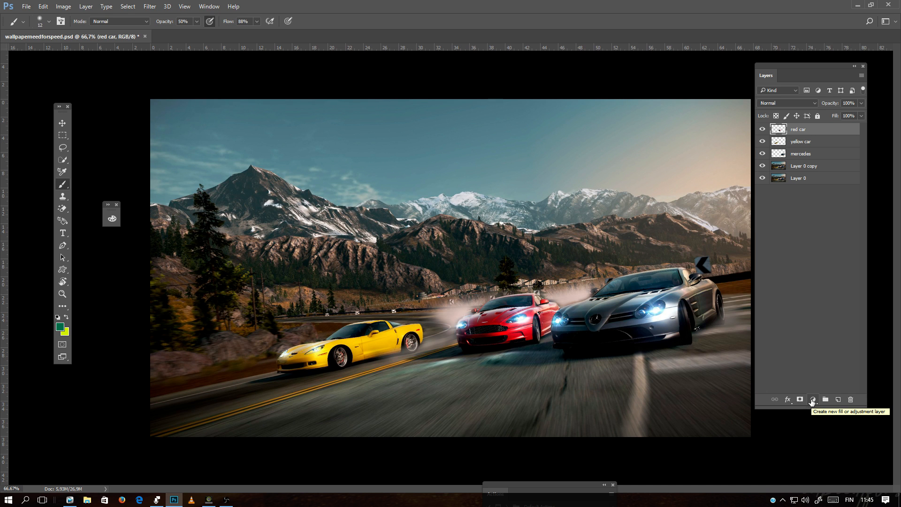
- Add a Solid Color fill layer in green (#48cd81) above the red car layer
click(812, 400)
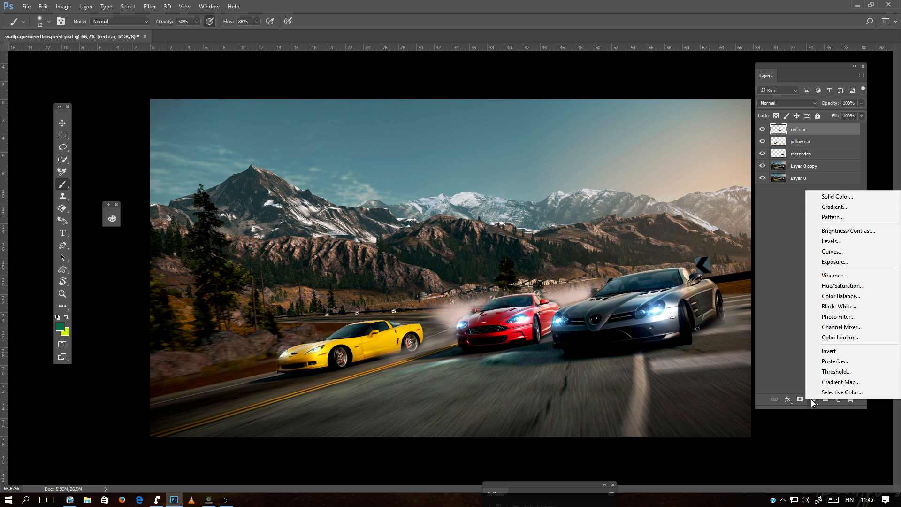
click(835, 197)
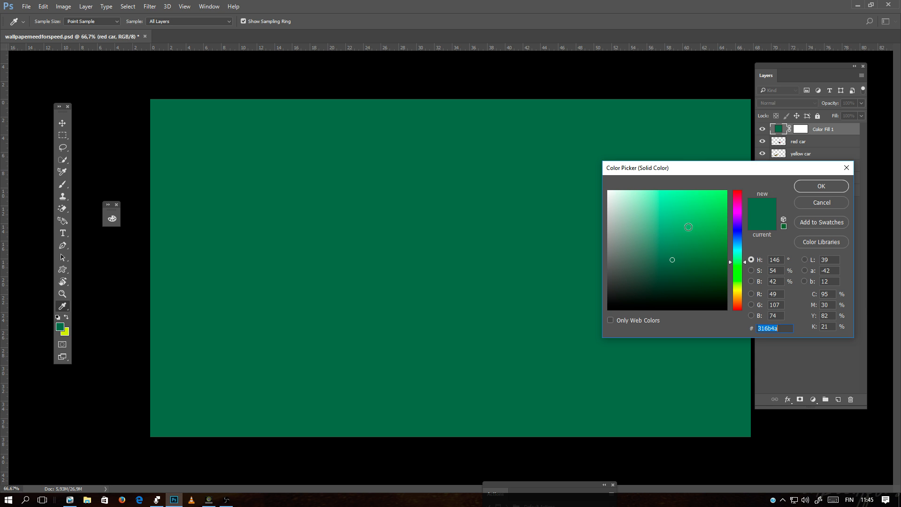
click(713, 222)
click(687, 215)
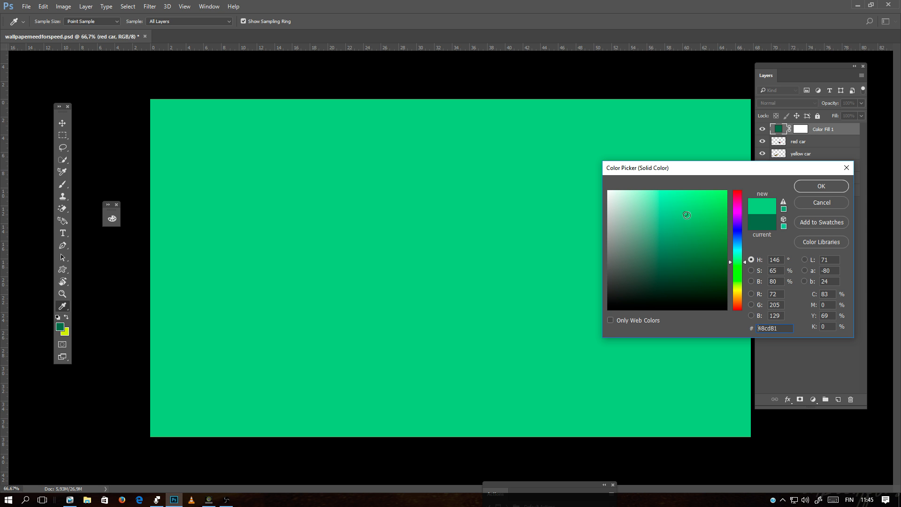
click(821, 187)
- Set the green color fill layer's opacity to 100% and its blend mode to Color
click(861, 103)
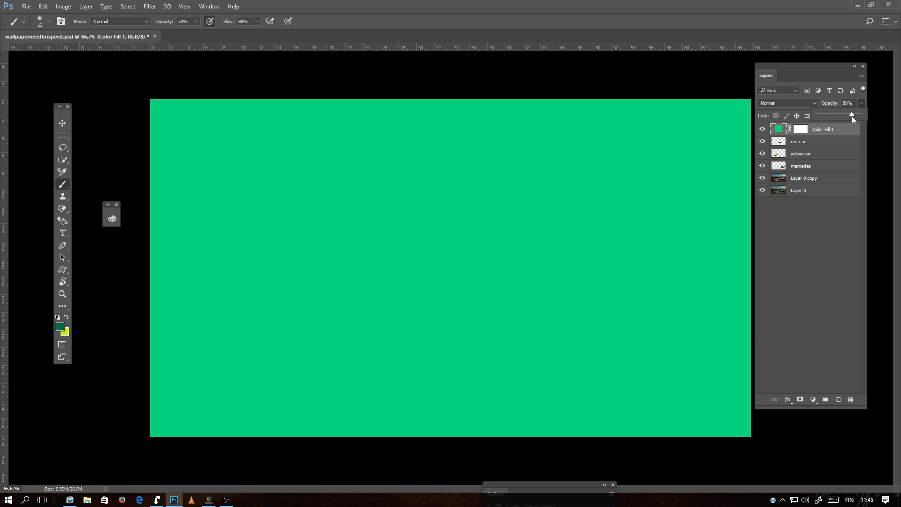
mouse_move(851, 116)
mouse_down()
mouse_move(832, 115)
mouse_move(863, 116)
mouse_up()
click(772, 103)
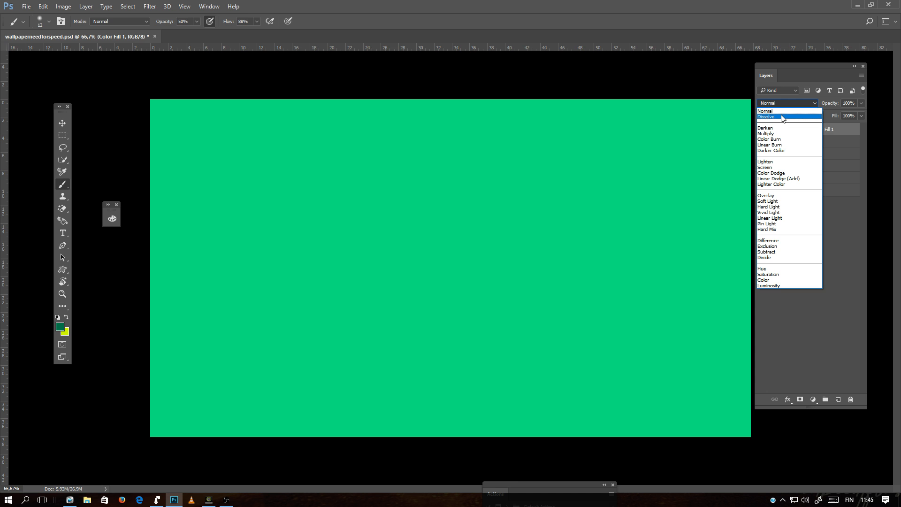
click(771, 285)
key(Up)
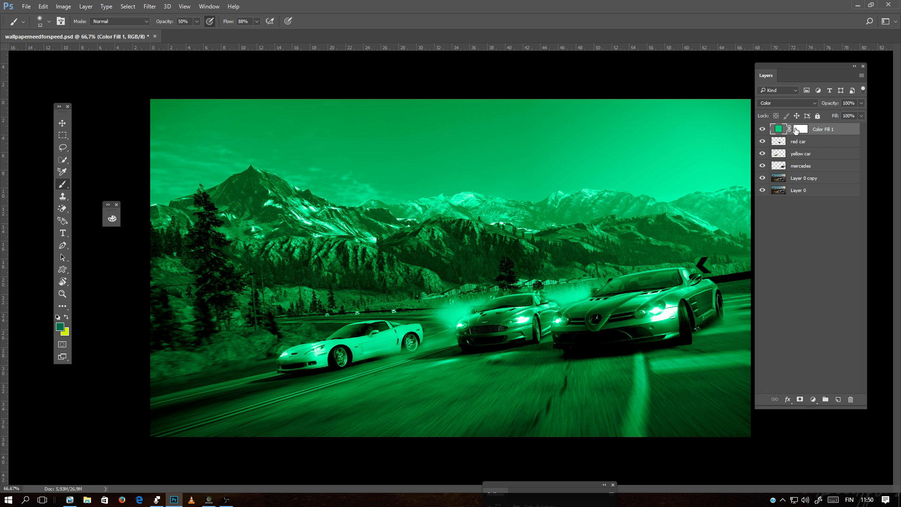
- Clip the green color fill layer to the red car layer below with a clipping mask
mouse_move(820, 132)
mouse_down()
mouse_move(752, 128)
mouse_move(821, 132)
mouse_up()
right_click(819, 131)
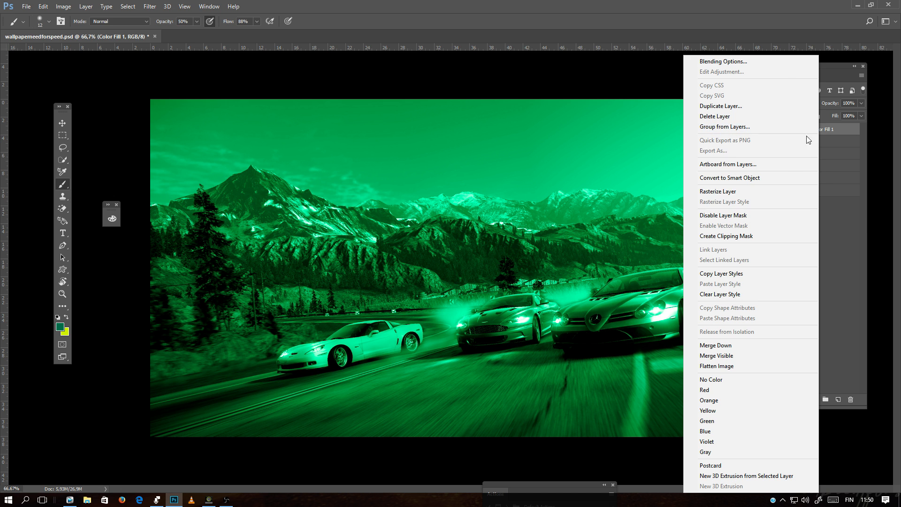
click(708, 238)
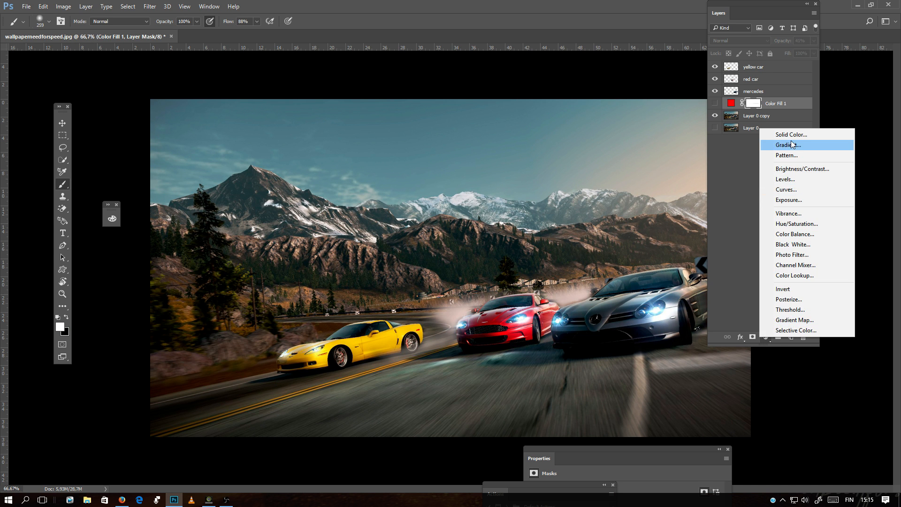
- Add a linear Gradient fill layer with the default settings and move it above the yellow car layer
click(791, 146)
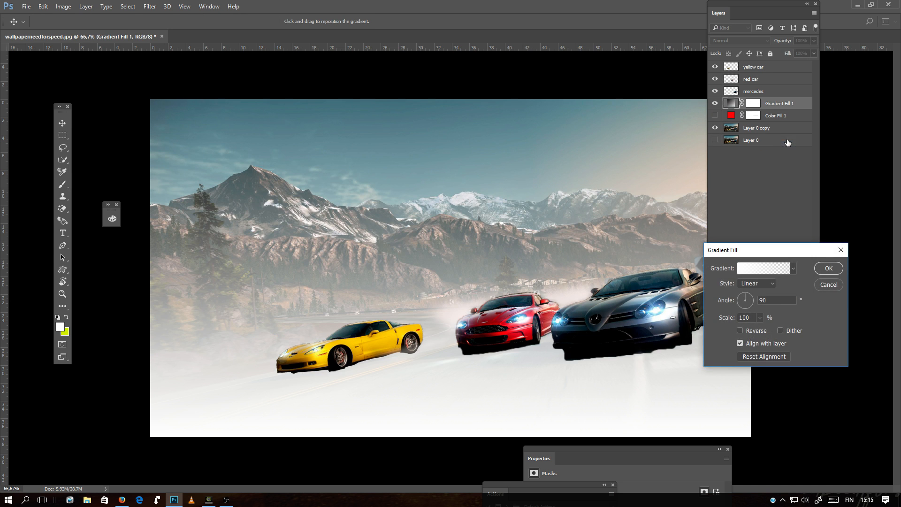
click(828, 268)
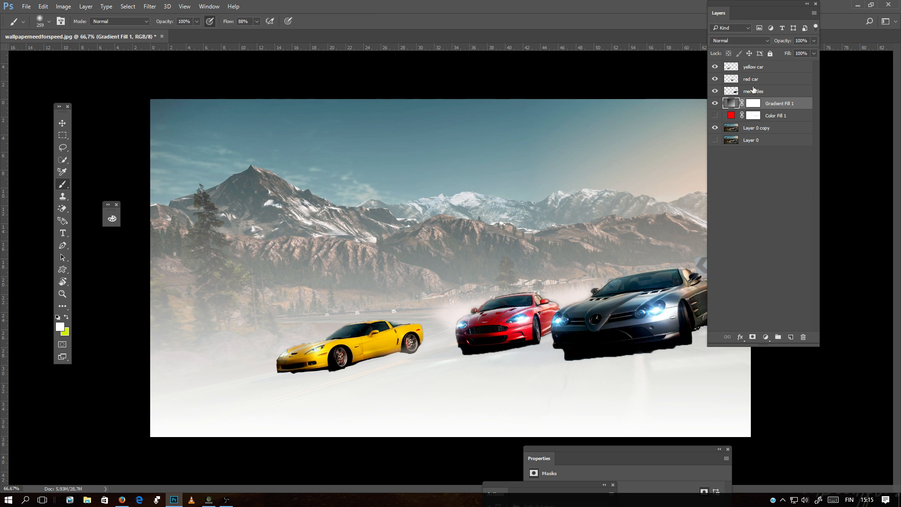
drag(771, 104, 779, 66)
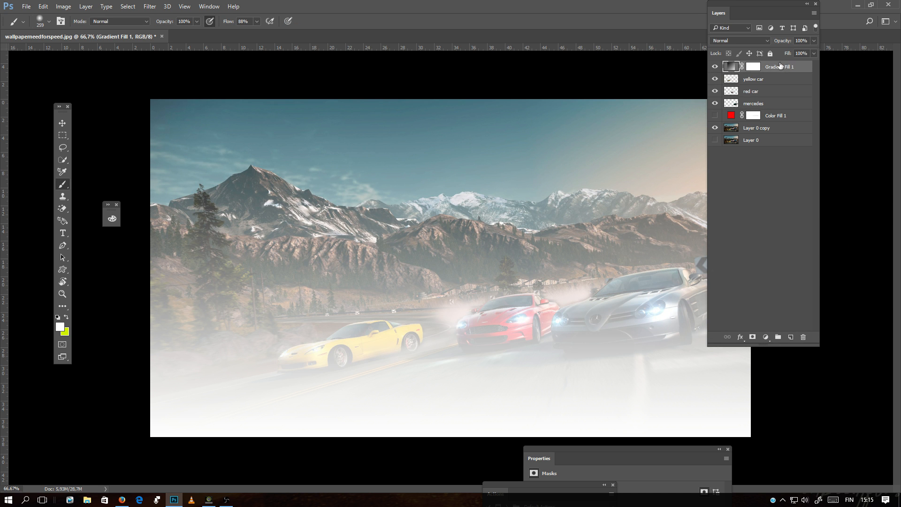
- Reopen the gradient fill's settings and set its scale to 275%
double_click(732, 68)
drag(720, 252, 680, 257)
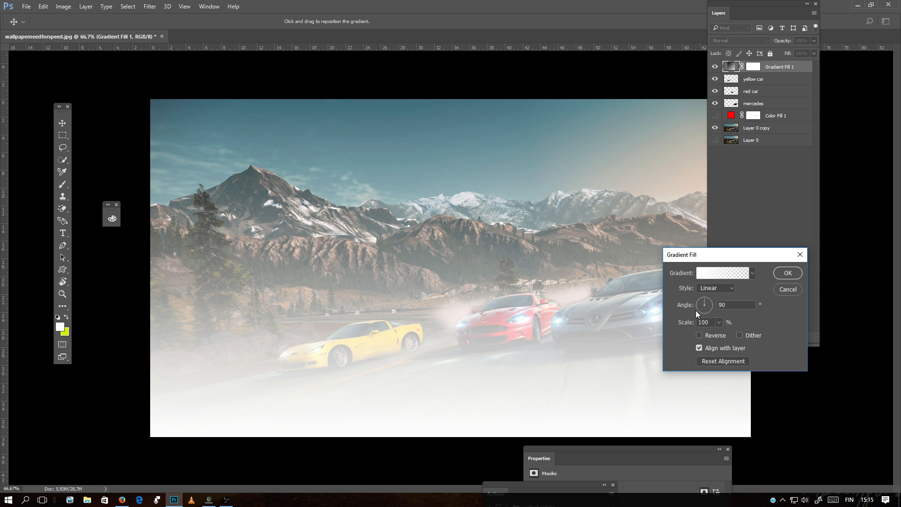
click(719, 323)
mouse_move(723, 336)
mouse_down()
mouse_move(750, 333)
mouse_move(728, 334)
mouse_up()
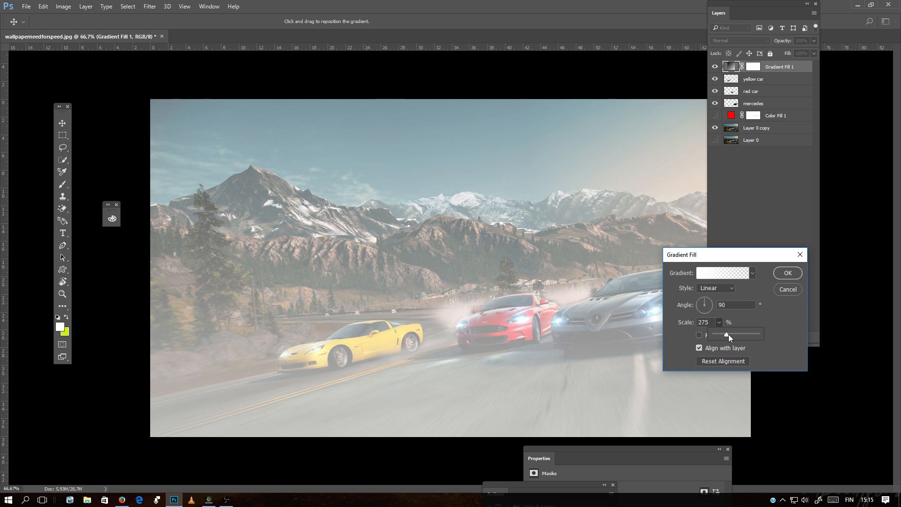
- Change the color of the gradient's opaque starting stop to bright green (#09d42f)
click(702, 275)
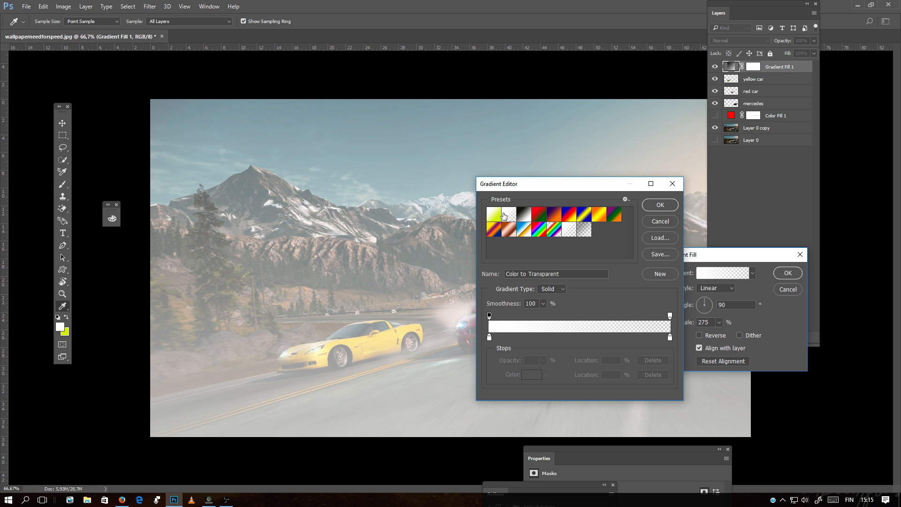
click(489, 338)
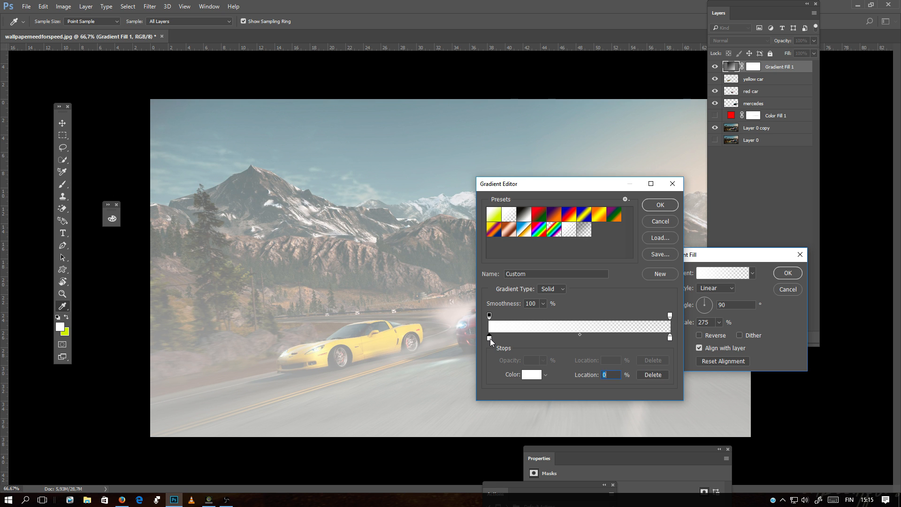
click(529, 376)
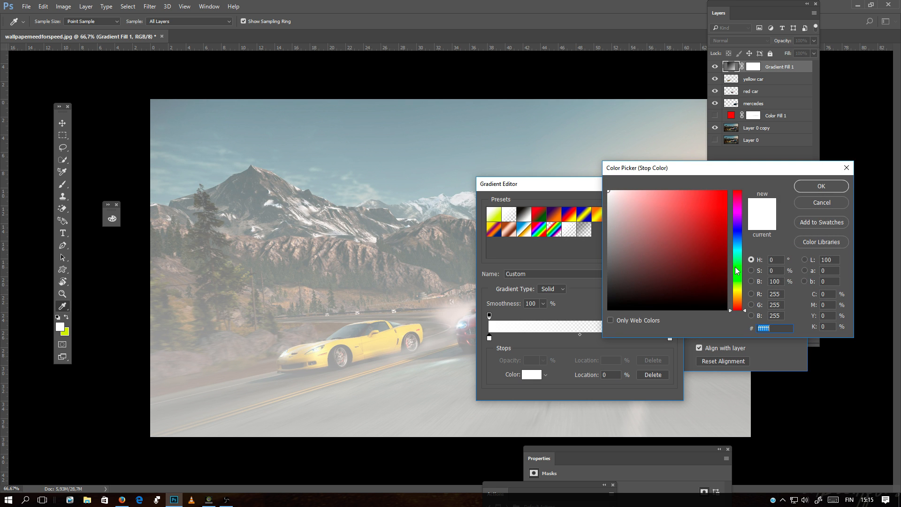
click(738, 266)
click(721, 210)
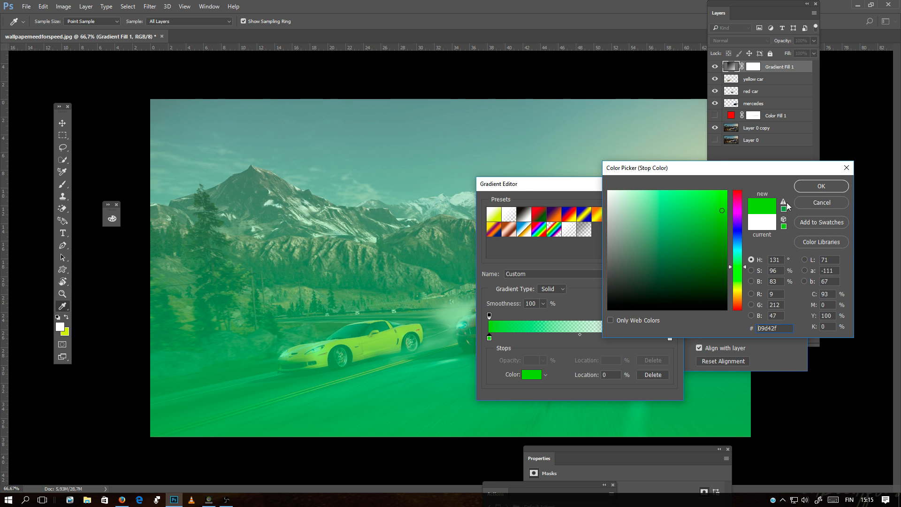
click(820, 187)
- Shift the gradient's color midpoint toward its transparent end in the Gradient Editor
drag(508, 184, 667, 55)
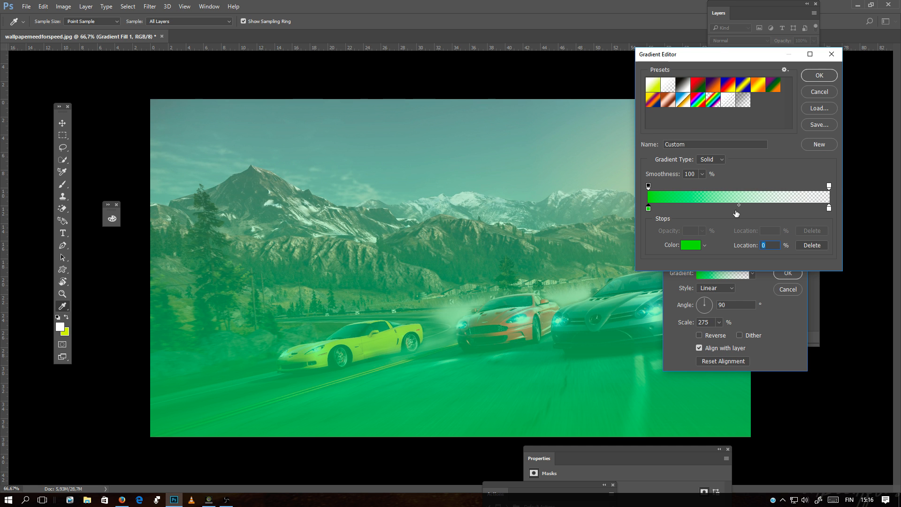
drag(739, 205, 760, 212)
click(762, 209)
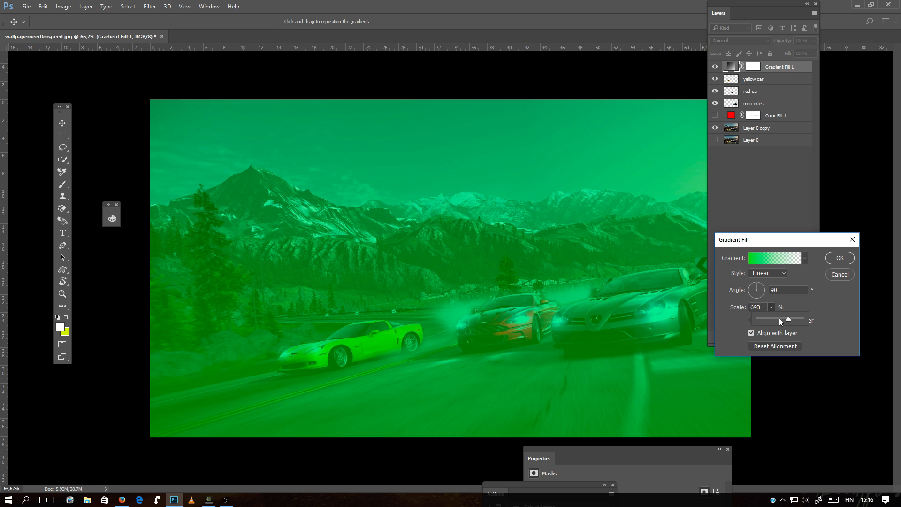
- Set the gradient fill's scale to 133% and try different gradient angles, including 32.01°
drag(779, 318, 765, 318)
click(760, 289)
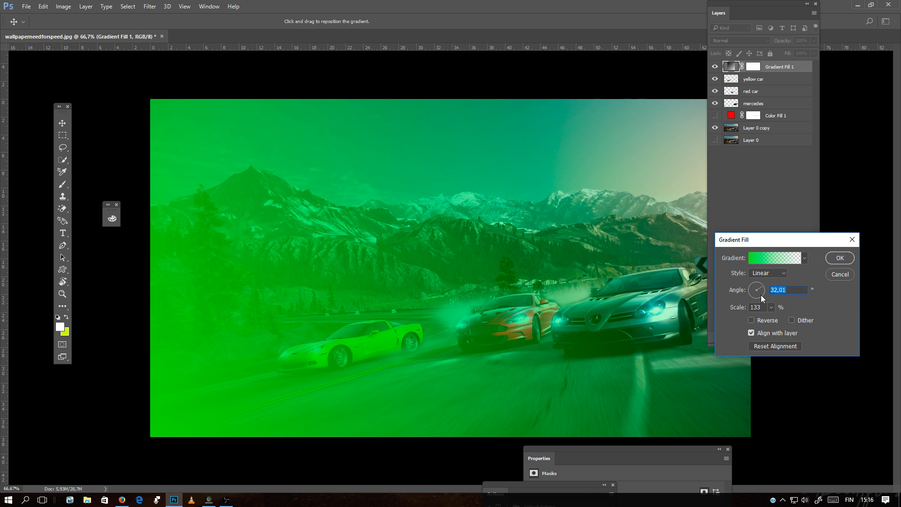
click(761, 296)
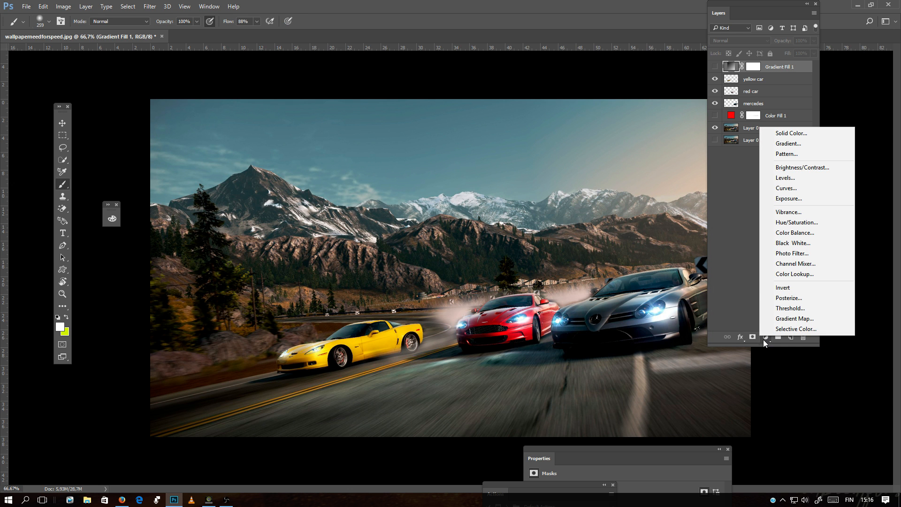
- Add a Pattern fill layer, review the available pattern sets and pick the first pattern in the current set
click(789, 155)
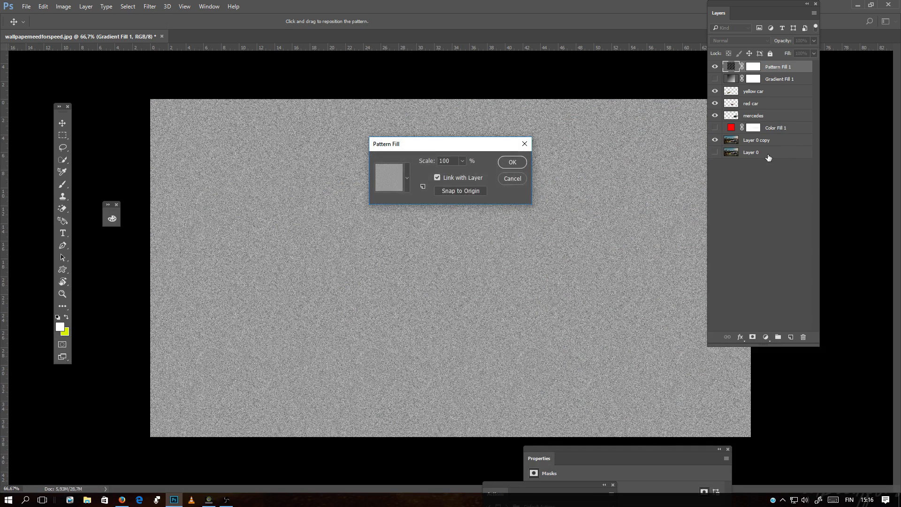
click(407, 176)
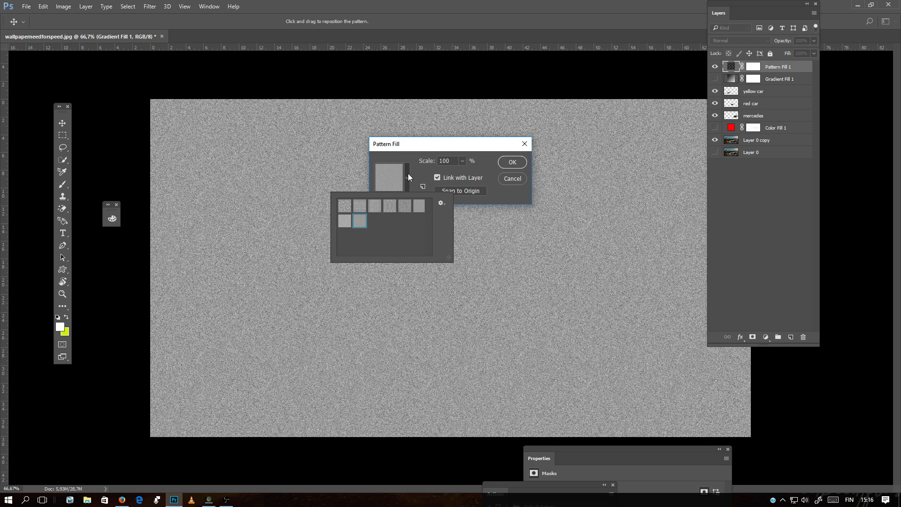
click(441, 203)
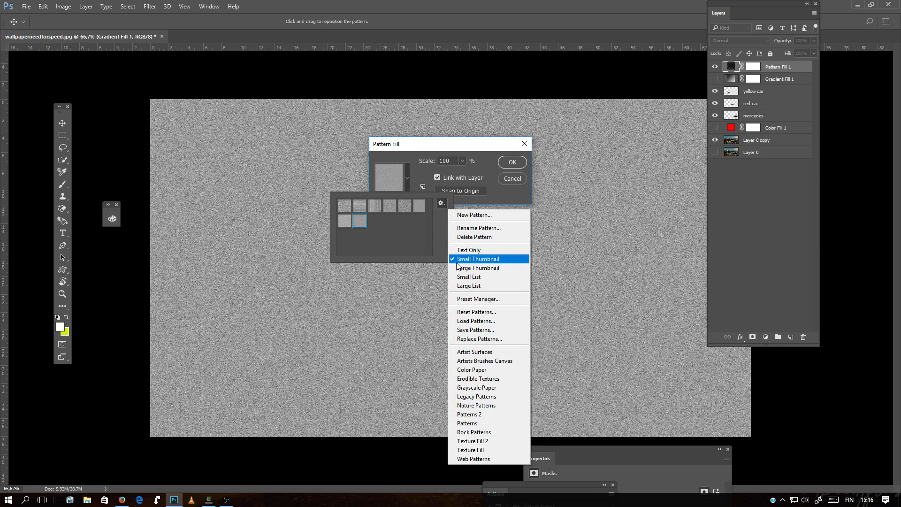
click(339, 221)
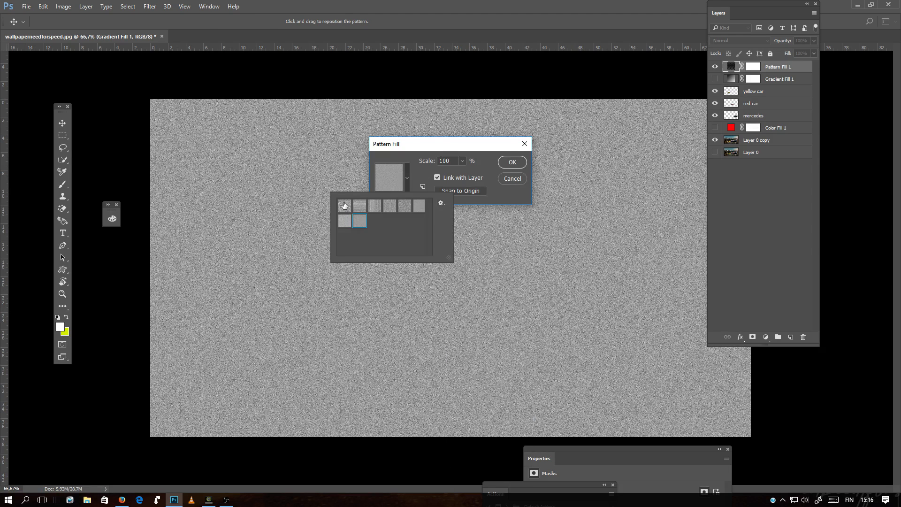
click(344, 206)
- Add a Brightness/Contrast adjustment layer, place it above the yellow car layer and lower its brightness slightly
click(766, 337)
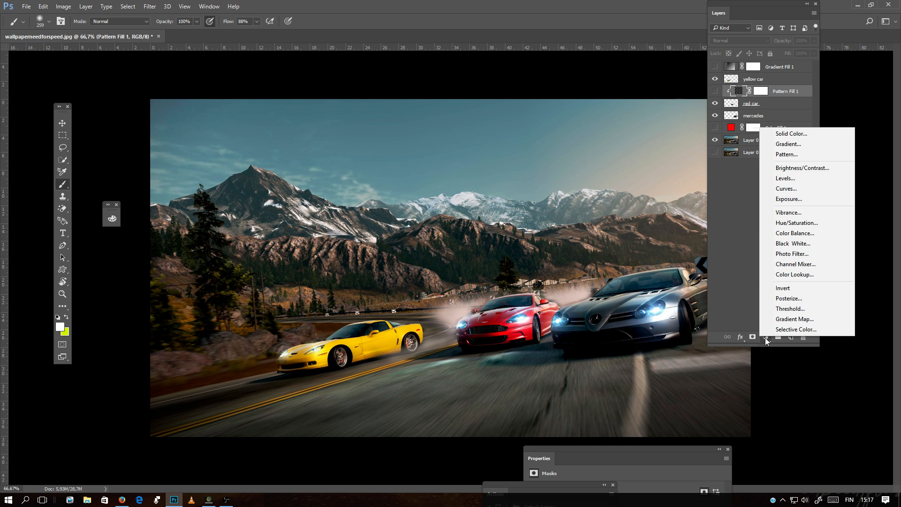
click(792, 168)
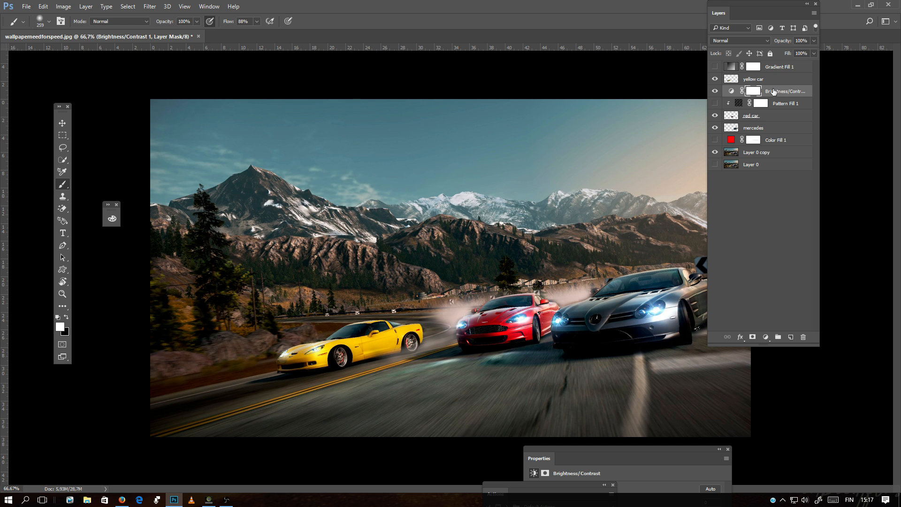
drag(773, 91, 774, 83)
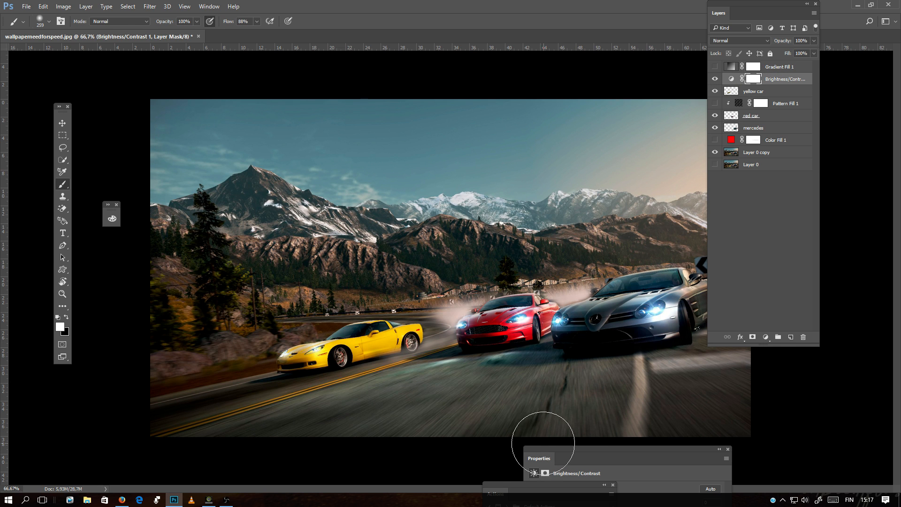
drag(539, 458, 656, 178)
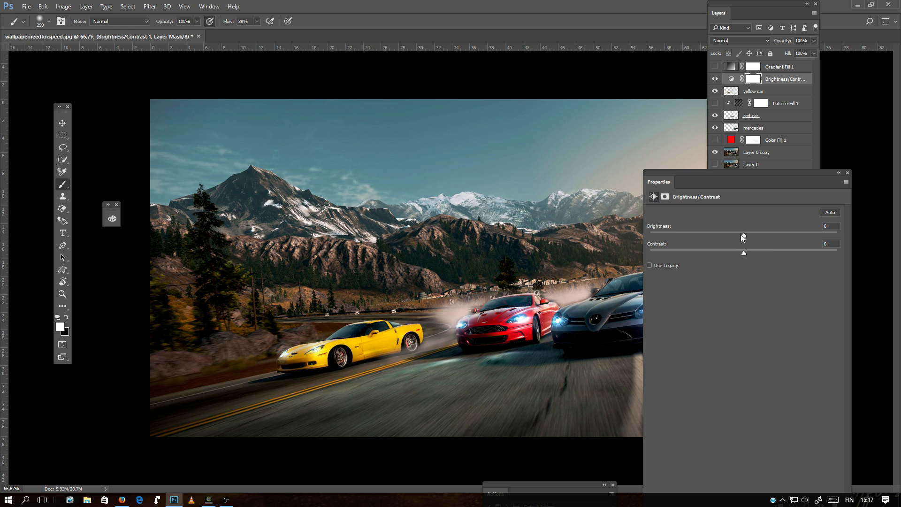
drag(740, 234, 731, 238)
- Add a Levels adjustment layer above the Brightness/Contrast layer and move its settings clear of the cars
click(752, 336)
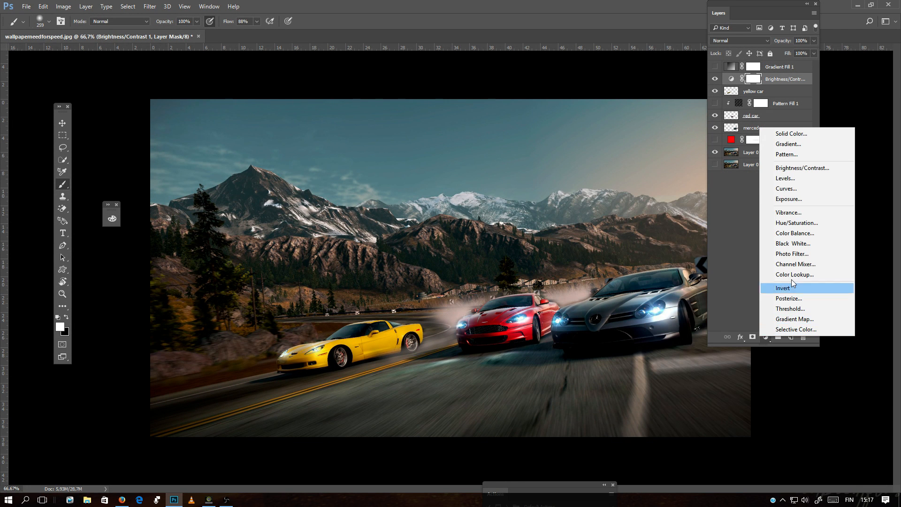
click(797, 177)
drag(667, 178, 689, 167)
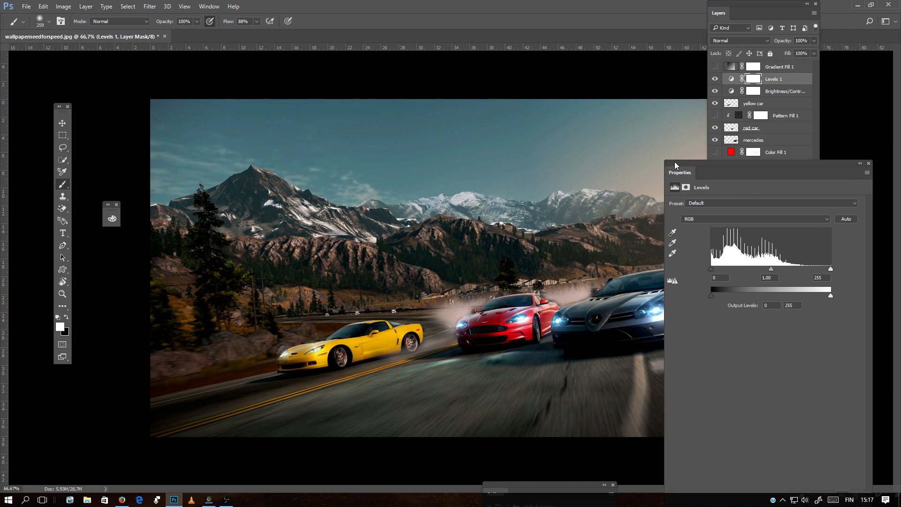
- Set the Levels layer's black point by sampling a dark area on the front of the red car
click(672, 232)
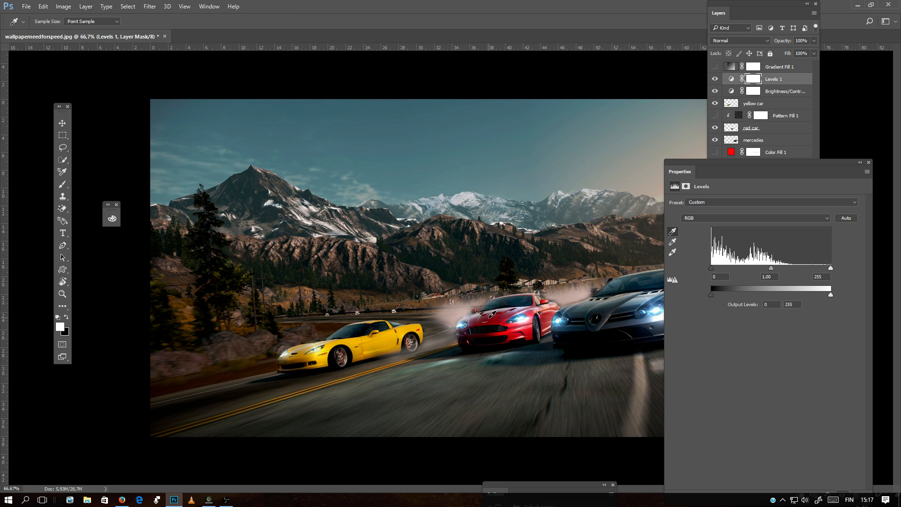
click(489, 319)
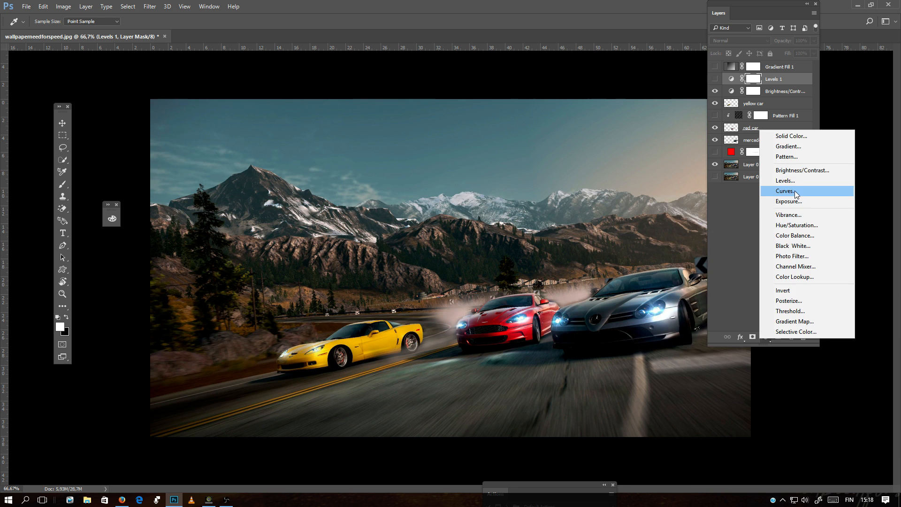
- Add a Curves adjustment layer, shape its RGB curve with three points, the middle one at input 129 and output 120, and close its settings
click(795, 190)
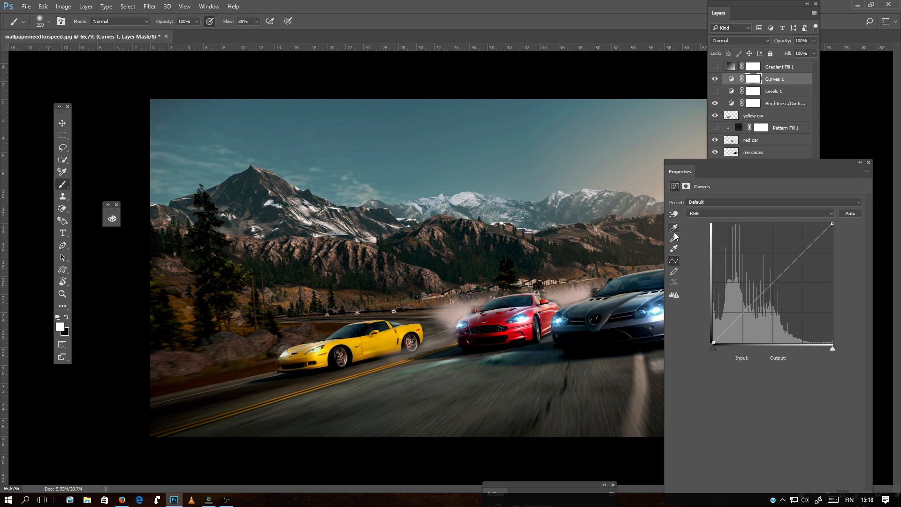
click(776, 280)
mouse_move(776, 280)
mouse_down()
mouse_move(779, 288)
mouse_move(762, 256)
mouse_move(778, 292)
mouse_up()
click(809, 250)
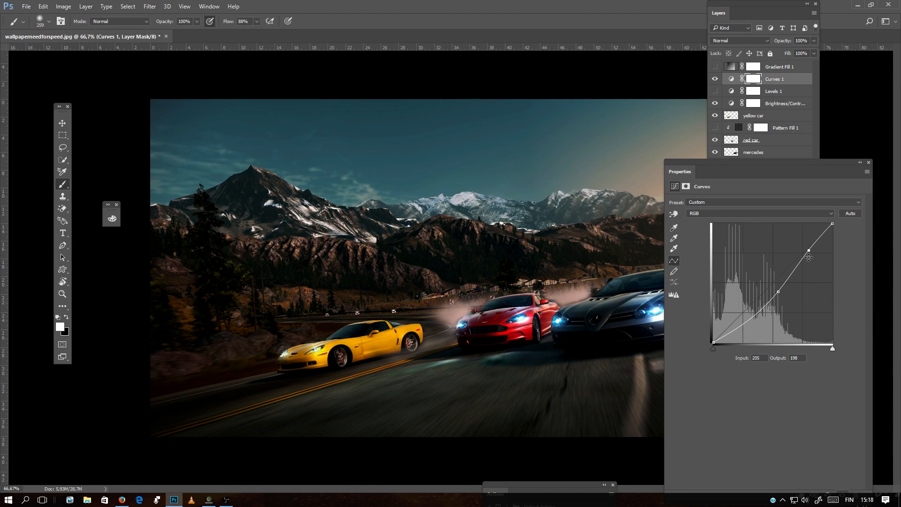
click(748, 320)
drag(810, 250, 811, 255)
drag(777, 294, 773, 285)
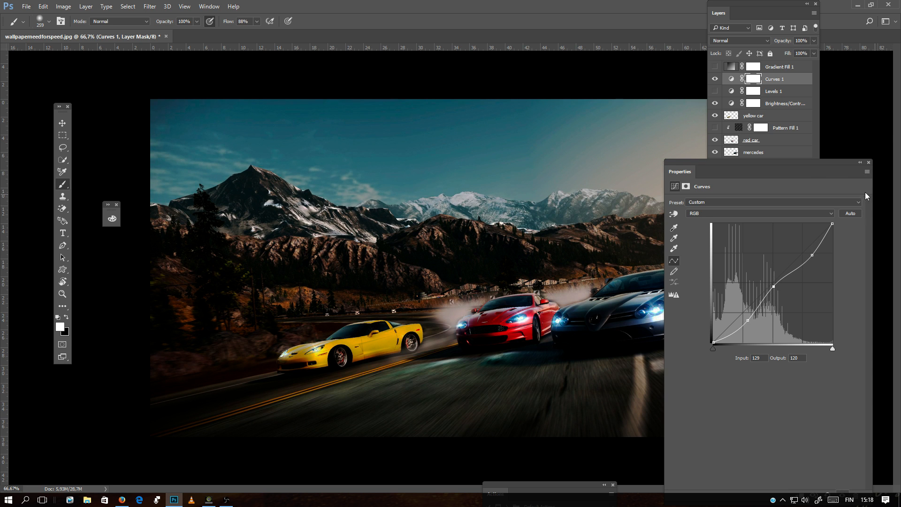
click(869, 163)
- Hide the Curves layer and add an Exposure adjustment layer with exposure +0.16, offset +0.0088 and gamma correction 0.82
click(714, 78)
click(765, 337)
click(790, 200)
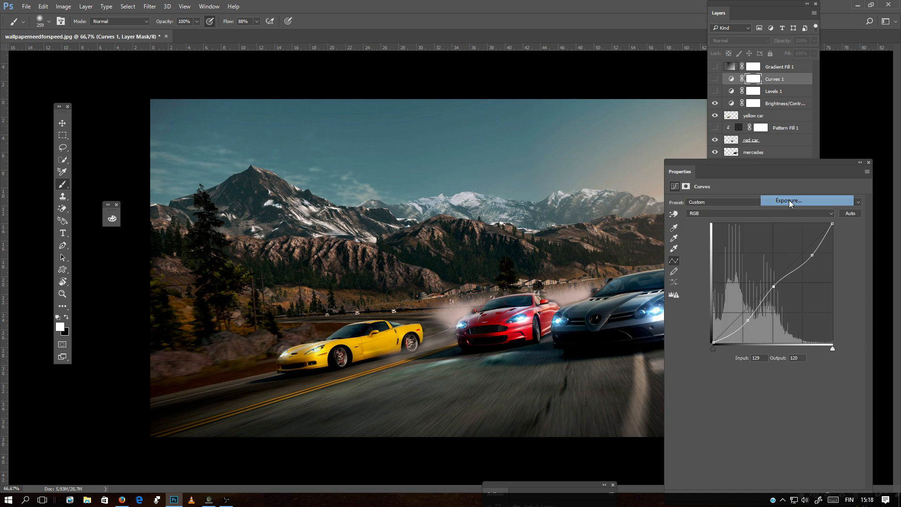
drag(709, 173, 731, 156)
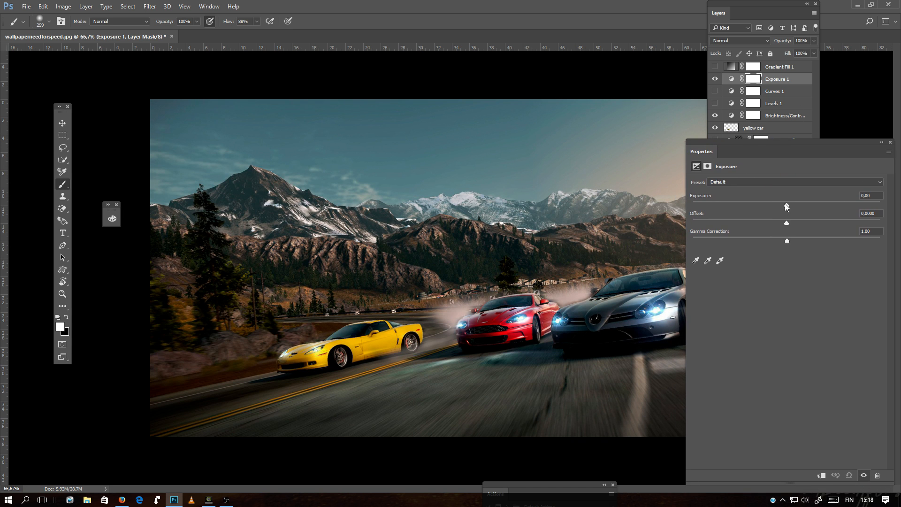
mouse_move(785, 205)
mouse_down()
mouse_move(771, 211)
mouse_move(789, 206)
mouse_up()
drag(786, 222, 788, 224)
drag(787, 241, 799, 241)
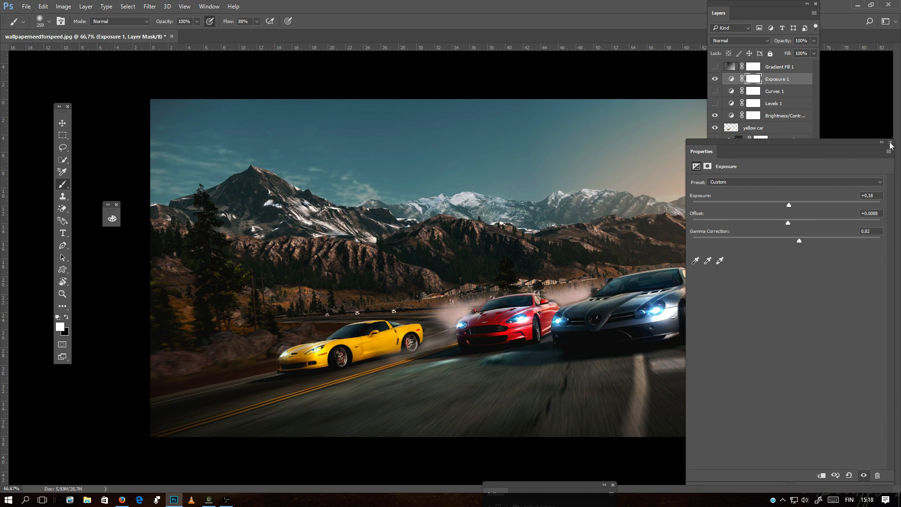
click(890, 142)
- Add a Vibrance adjustment layer above the Exposure layer and try vibrance values such as -40 and +77
click(766, 337)
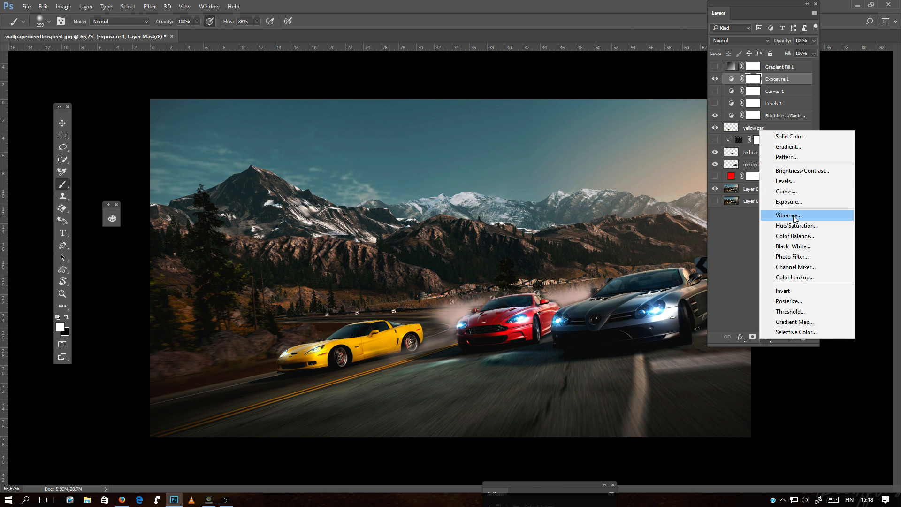
click(788, 217)
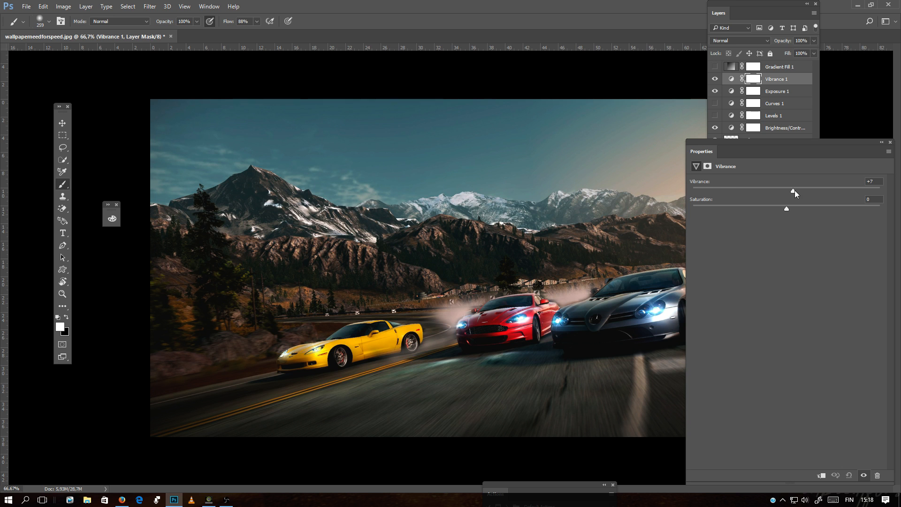
drag(795, 190, 748, 191)
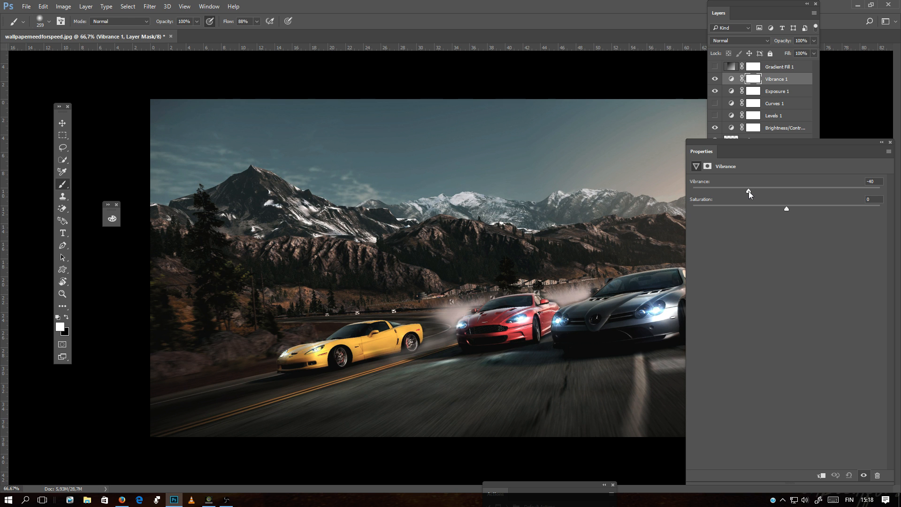
drag(748, 190, 803, 190)
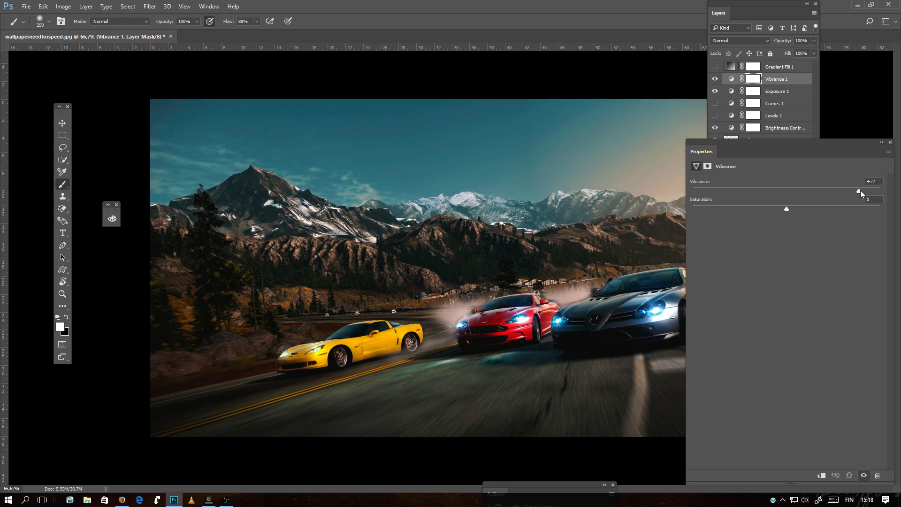
drag(861, 190, 798, 208)
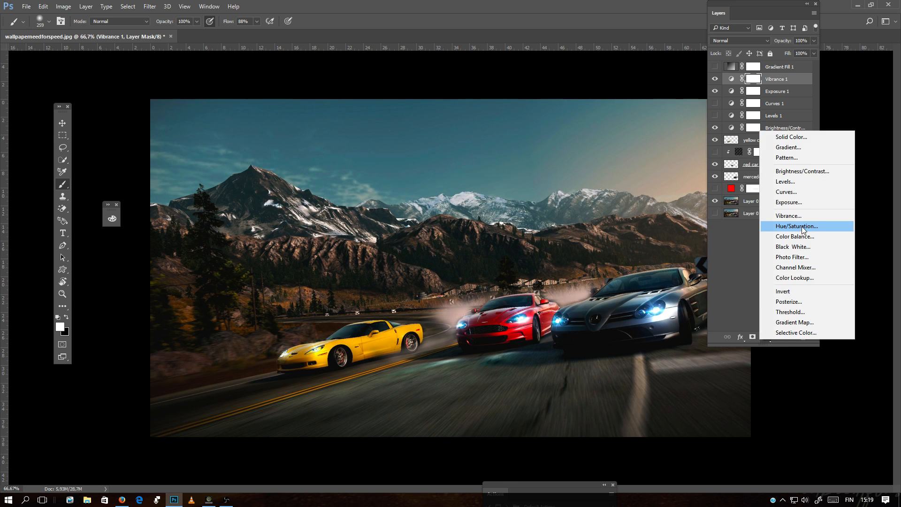
- Add a Hue/Saturation adjustment layer, move its settings clear of the cars and raise the saturation slightly
click(802, 227)
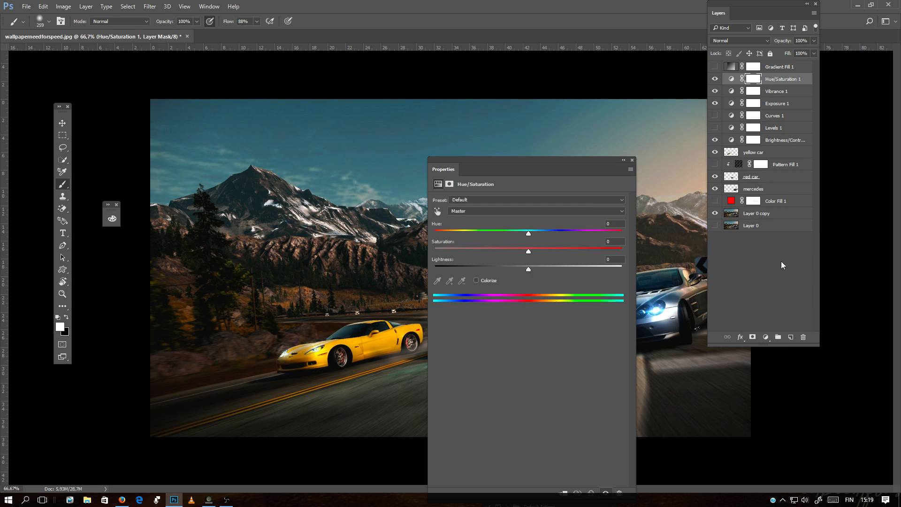
drag(440, 166, 624, 150)
drag(712, 235, 728, 245)
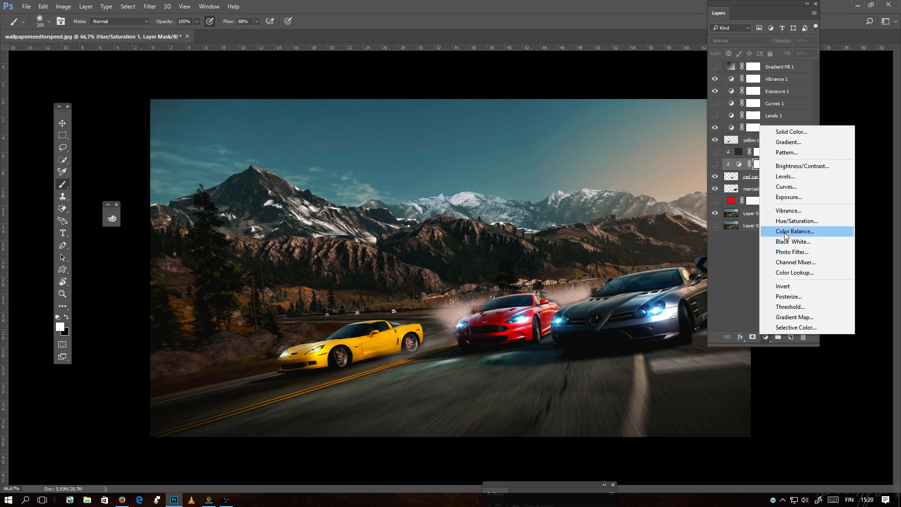
- Add a Color Balance adjustment layer above the Vibrance layer with midtones at red +75, green +54 and blue +82
click(789, 232)
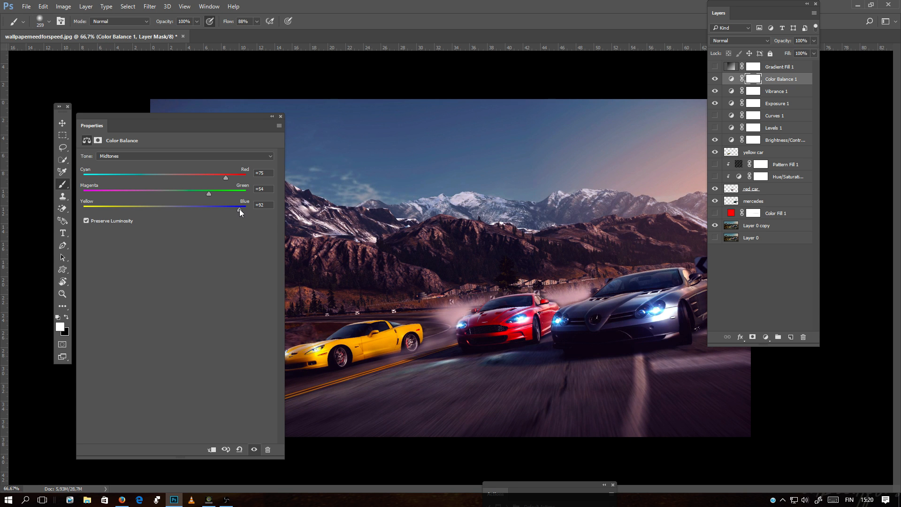
drag(231, 210, 230, 209)
click(280, 118)
- Add a Black & White adjustment layer above the Color Balance layer and move its settings clear of the image
click(766, 337)
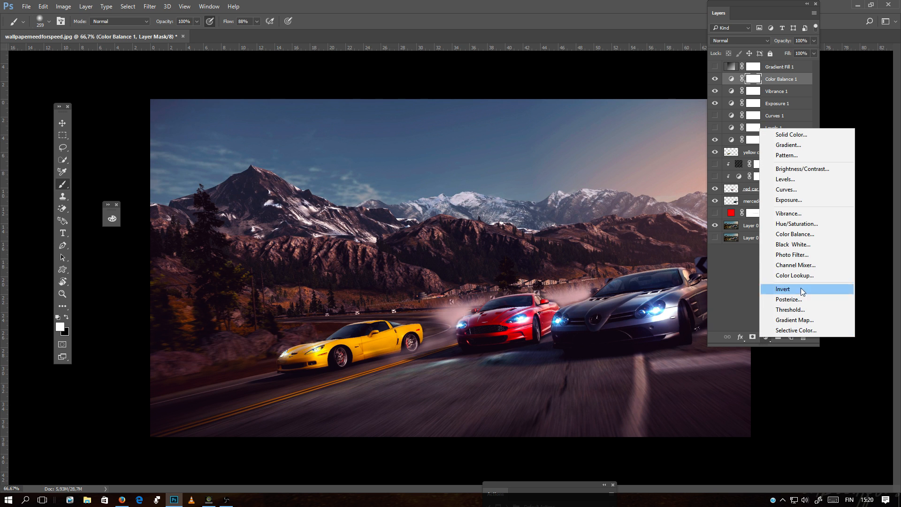
click(808, 245)
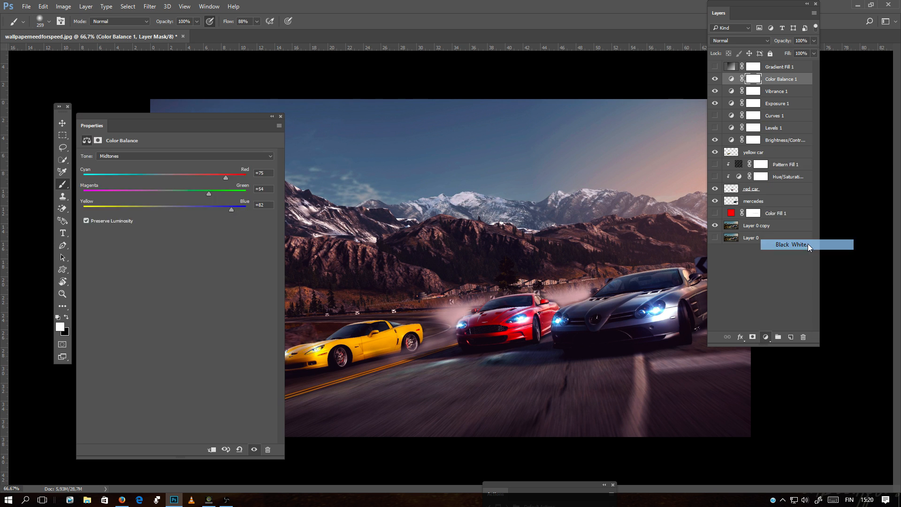
drag(91, 118, 387, 469)
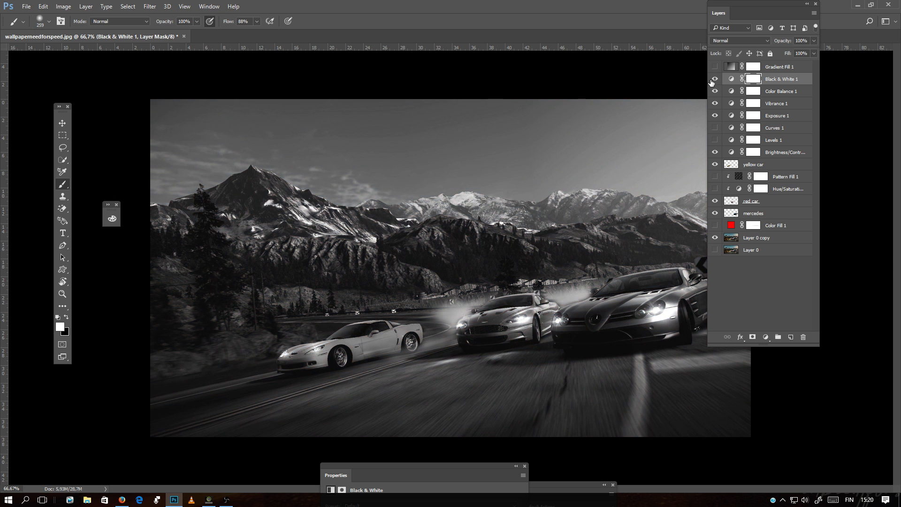
- Paint black on the Black & White layer's mask over the sky and mountains, moving the layer list clear of the image's edge
click(753, 80)
click(65, 317)
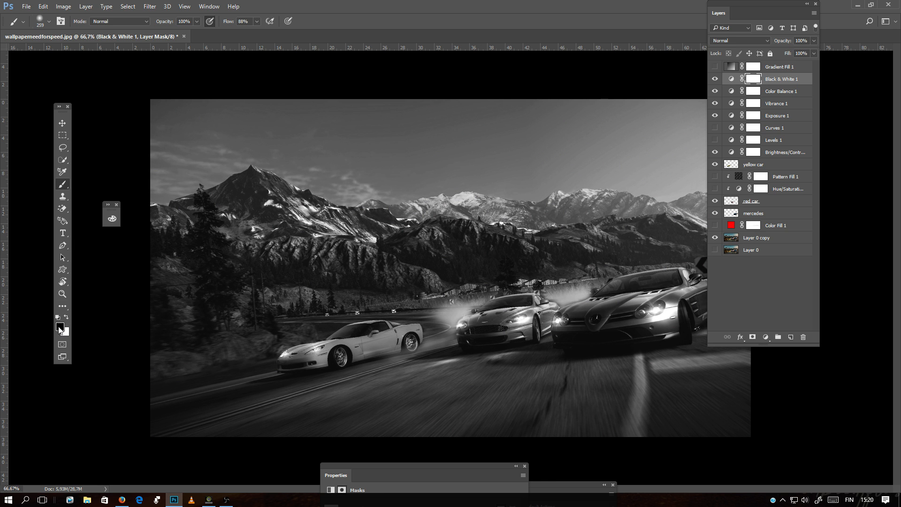
click(60, 328)
click(818, 185)
mouse_move(561, 125)
mouse_down()
mouse_move(289, 122)
mouse_move(581, 119)
mouse_move(141, 116)
mouse_move(289, 115)
mouse_move(136, 173)
mouse_move(193, 153)
mouse_move(313, 160)
mouse_move(421, 197)
mouse_move(657, 174)
mouse_move(351, 201)
mouse_move(625, 207)
mouse_move(677, 221)
mouse_move(355, 219)
mouse_move(614, 232)
mouse_move(250, 227)
mouse_move(363, 213)
mouse_move(187, 224)
mouse_move(271, 233)
mouse_move(208, 243)
mouse_move(548, 244)
mouse_move(305, 140)
mouse_up()
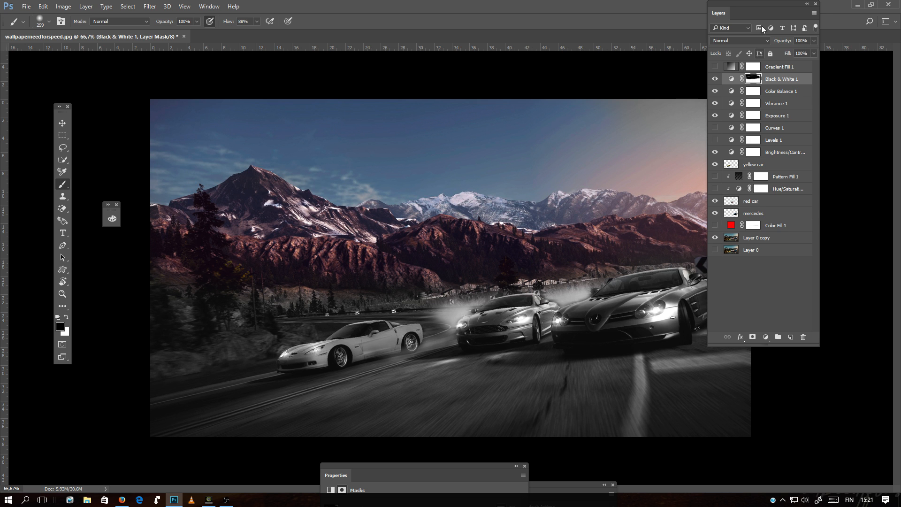
drag(713, 4, 789, 63)
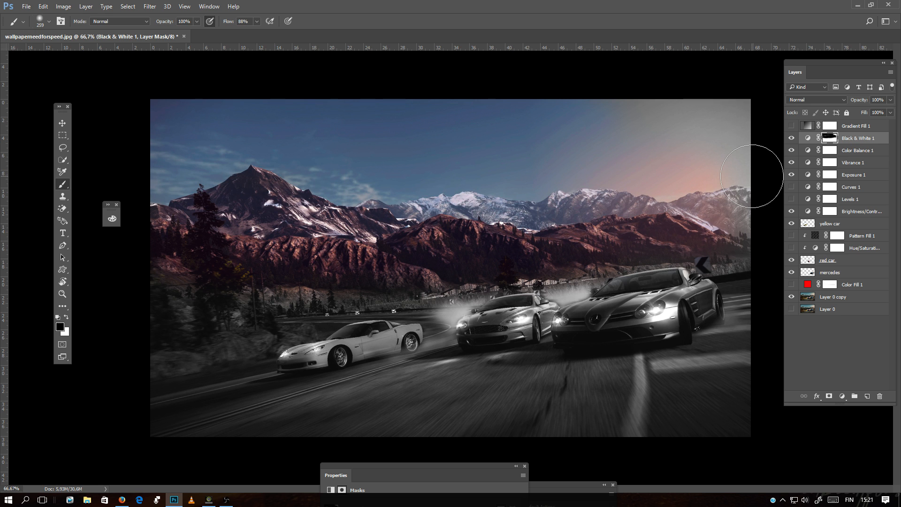
- Paint white at 21% brush opacity on the Black & White mask to partly desaturate the lower mountain slopes
key(x)
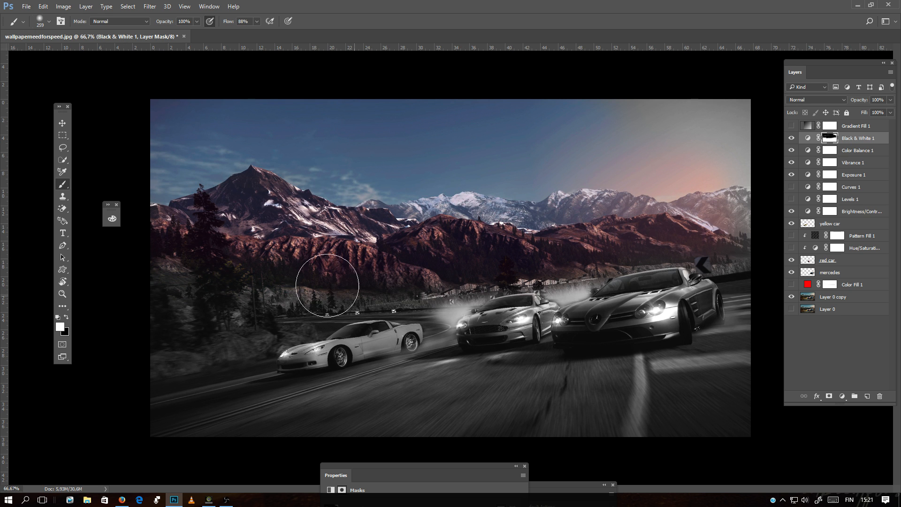
click(196, 21)
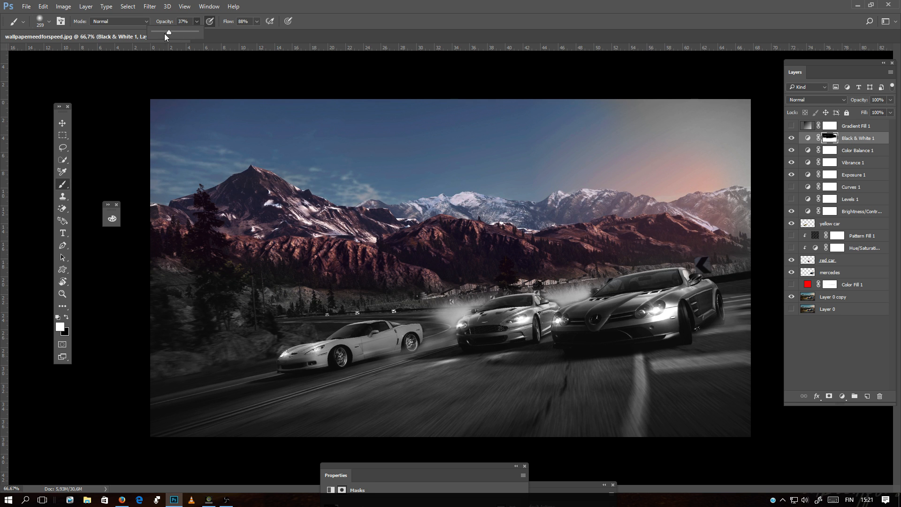
drag(164, 34, 161, 34)
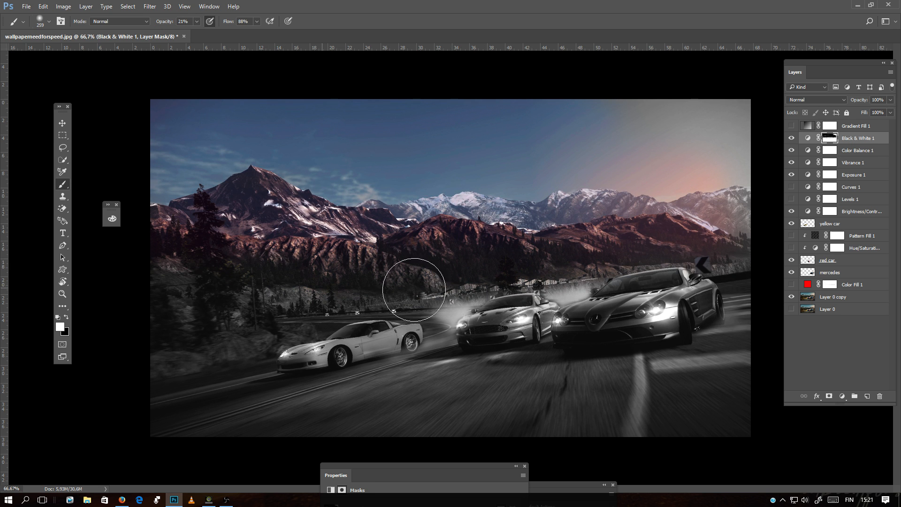
- Check what Layer 0 copy contains by toggling its visibility, and add a second Black & White adjustment layer directly above it
click(791, 297)
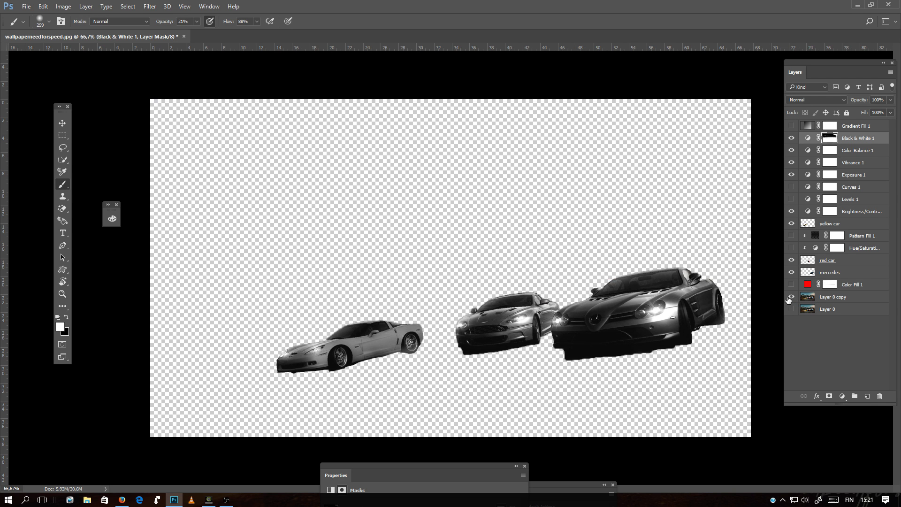
click(791, 297)
click(827, 298)
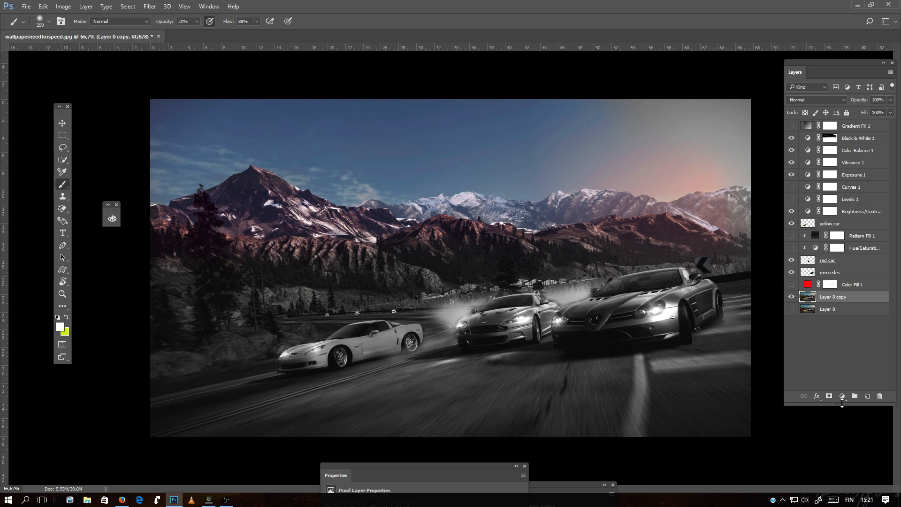
click(842, 396)
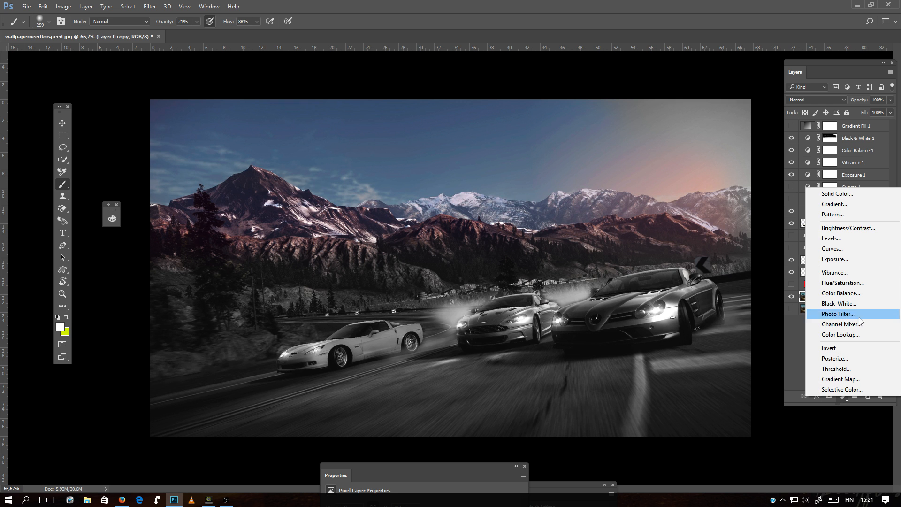
click(847, 305)
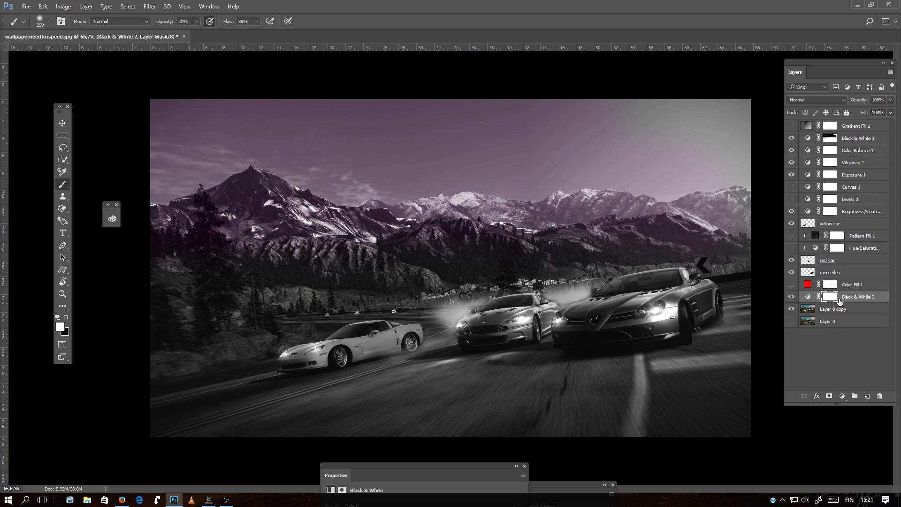
- Hide the masked Black & White layer and toggle the second one off and on to compare its effect on the background
click(793, 298)
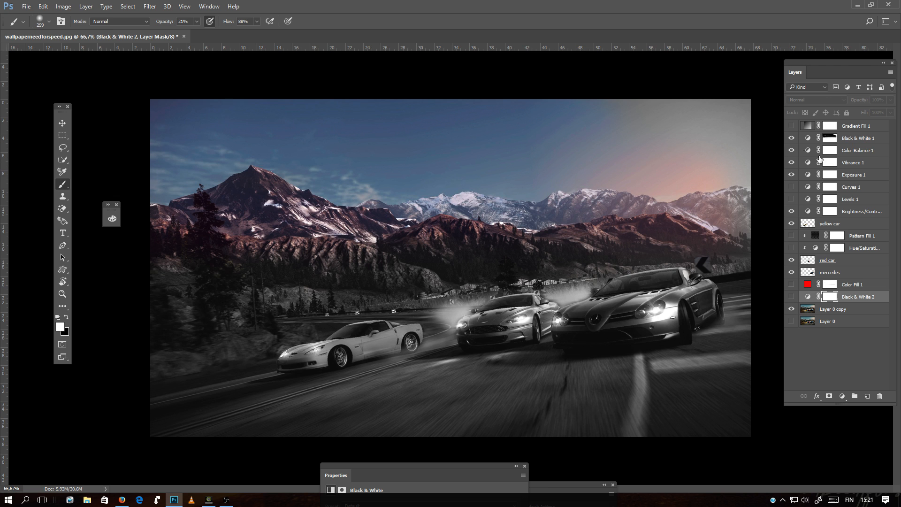
click(790, 138)
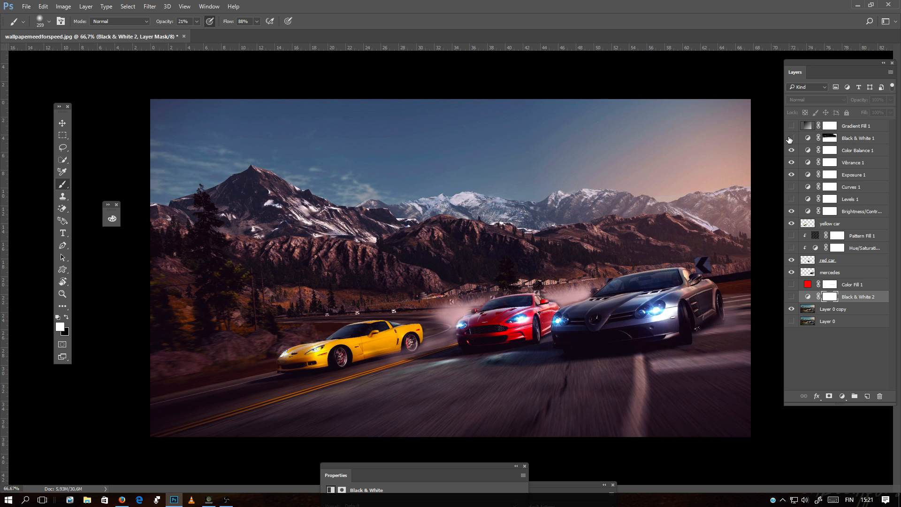
click(791, 296)
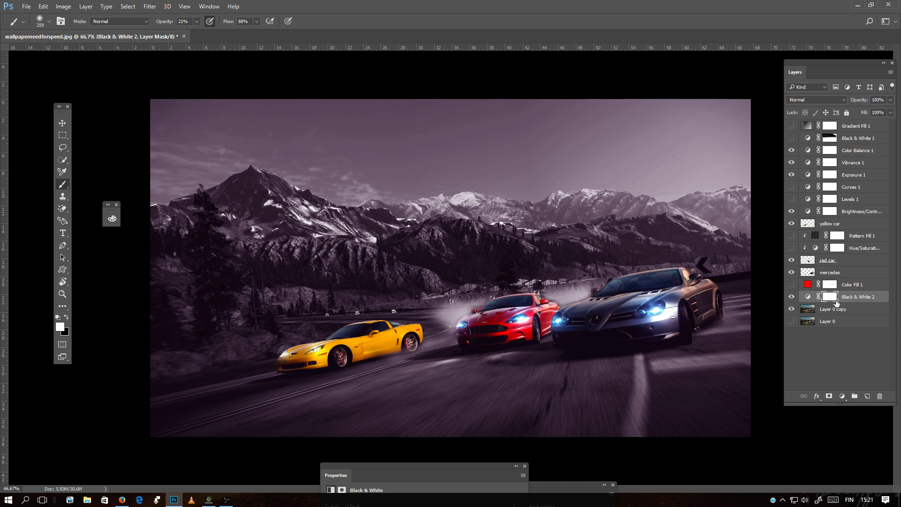
- Add a Photo Filter adjustment layer above the second Black & White layer and bring its settings fully into view
click(788, 365)
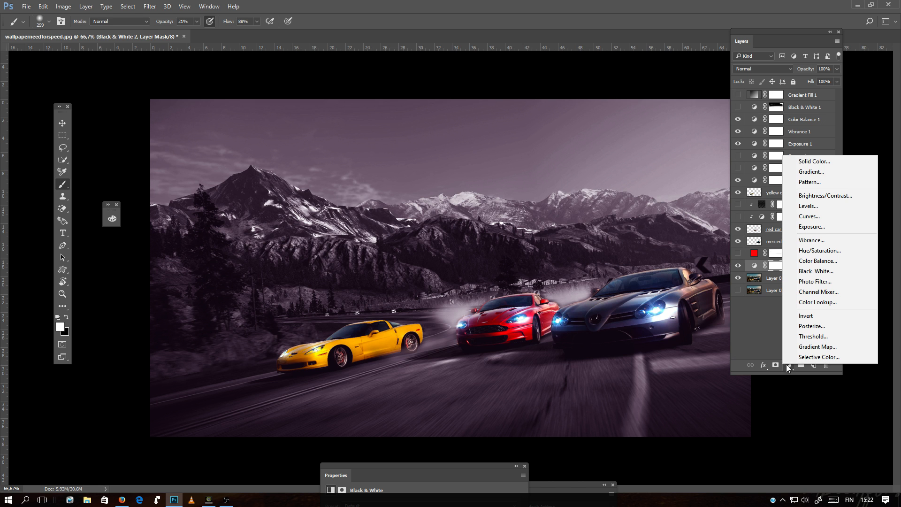
click(815, 282)
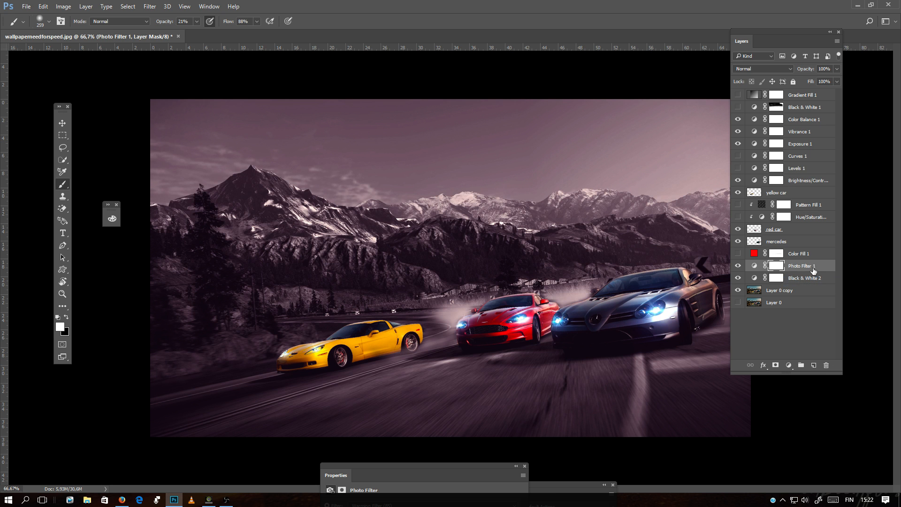
drag(347, 465, 158, 91)
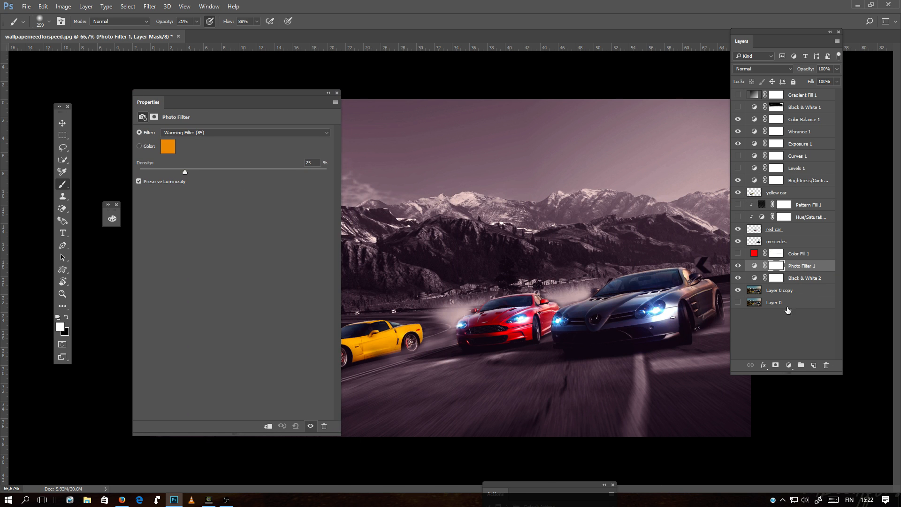
- Hide the second Black & White layer and set the Photo Filter adjustment to the Blue filter
click(738, 278)
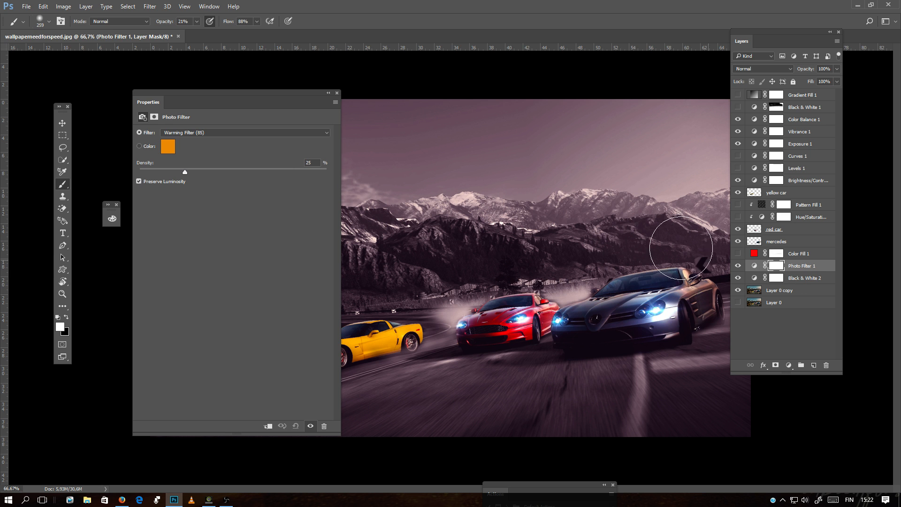
click(337, 92)
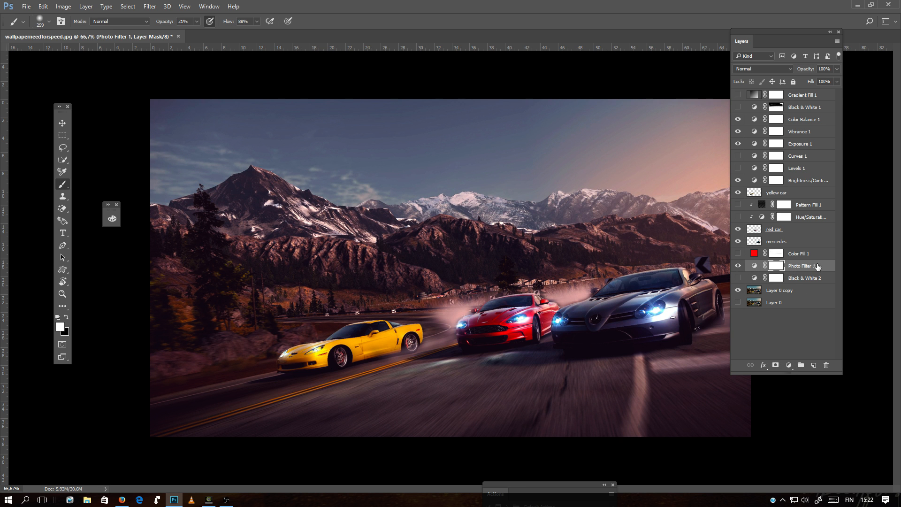
double_click(754, 265)
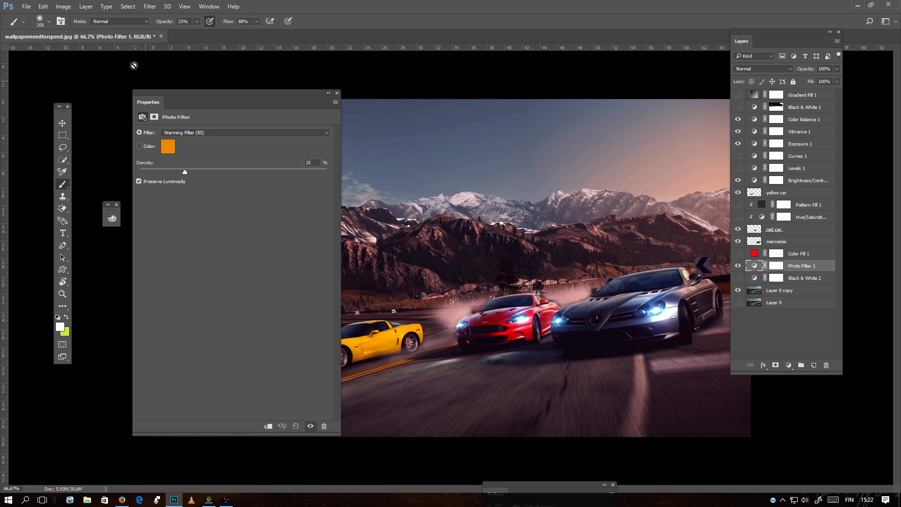
drag(137, 95, 399, 129)
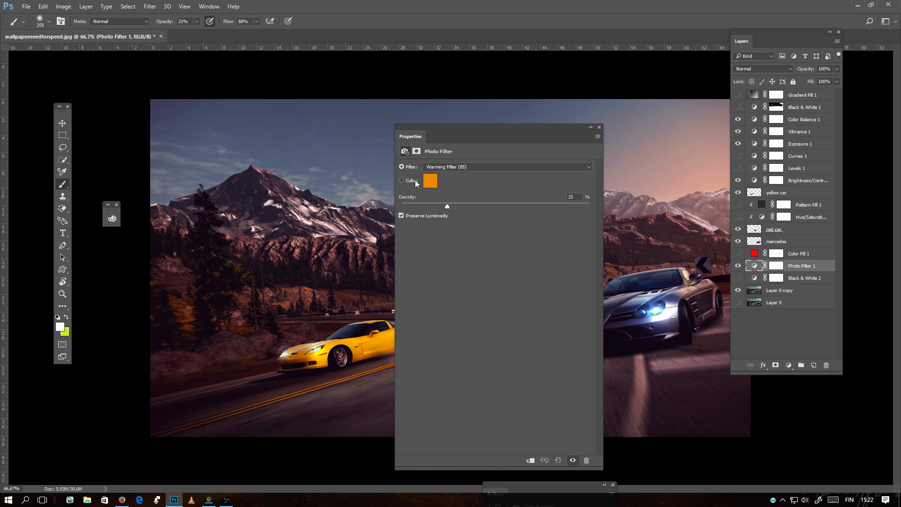
click(589, 166)
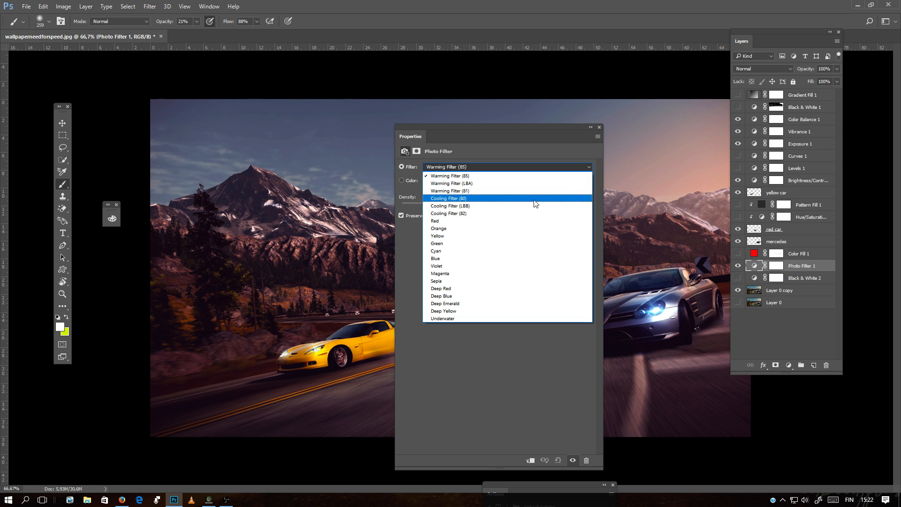
click(442, 258)
- Move the Photo Filter layer up the stack, directly above the Color Balance layer, keeping its settings clear of the layer list
drag(410, 135, 692, 353)
drag(795, 268, 822, 117)
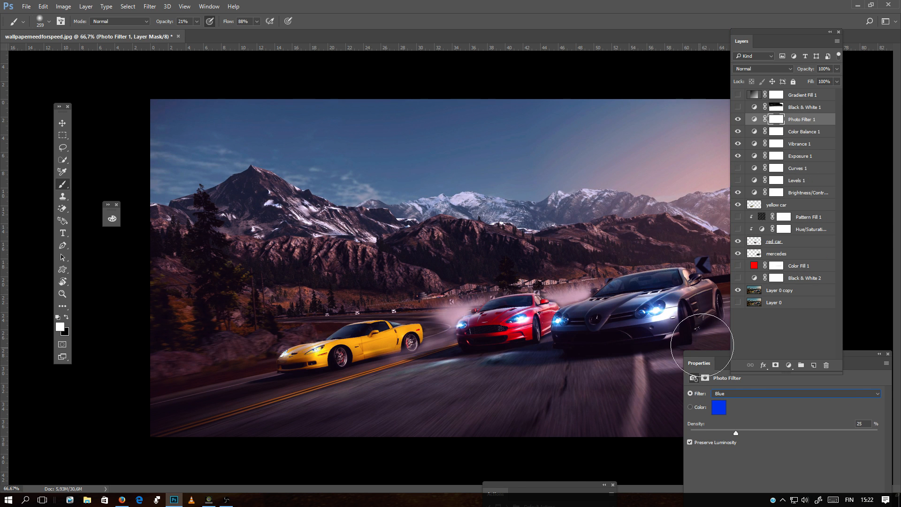
drag(691, 352, 651, 163)
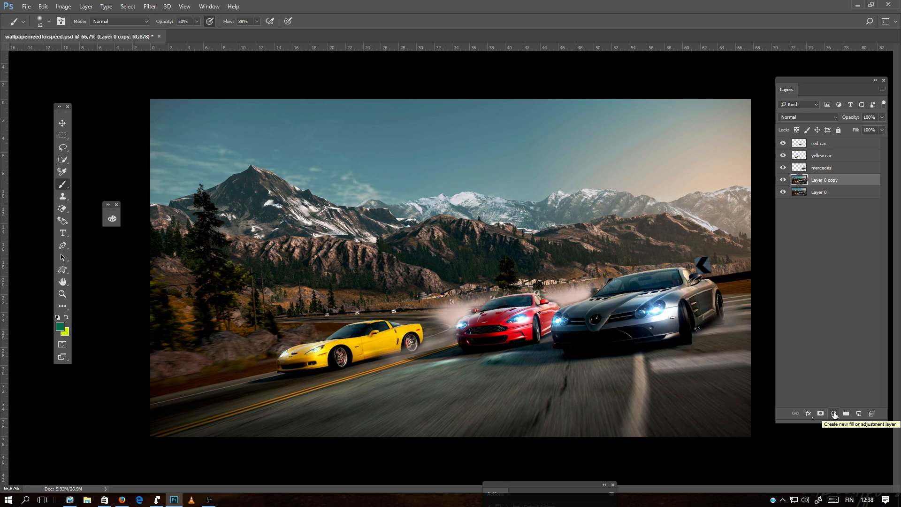
- In wallpapermeedforspeed.psd, add a Black & White adjustment layer above Layer 0 copy and move its settings off the cars
click(833, 414)
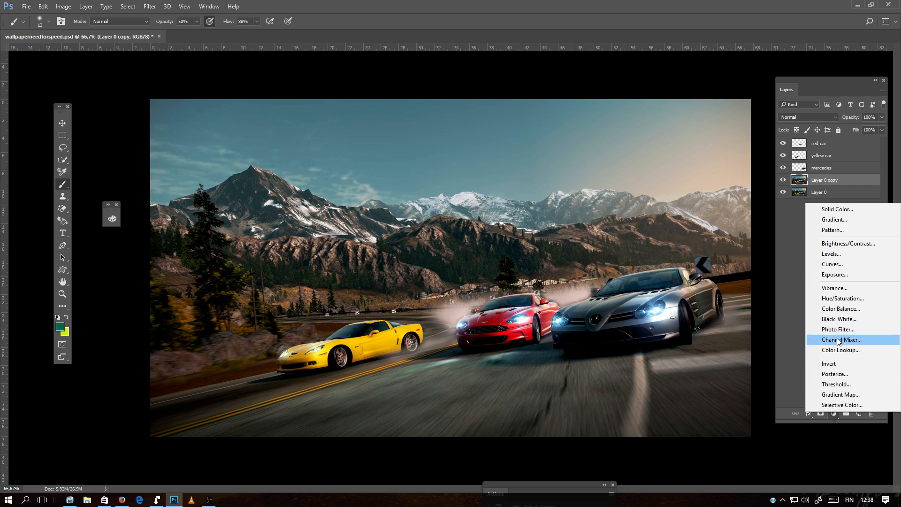
click(839, 320)
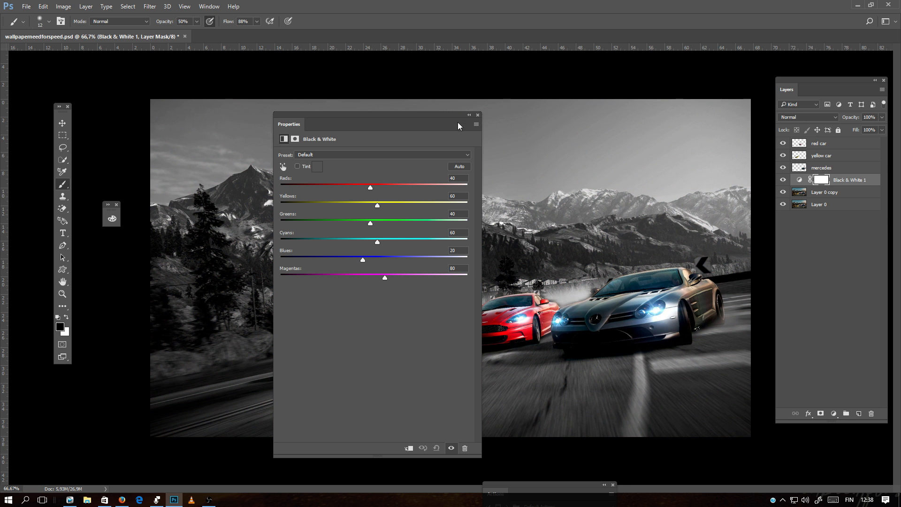
drag(304, 114, 487, 345)
- Set the Black & White reds to 76, yellows to 91 and greens to 9, and brighten the cyans
click(568, 417)
click(573, 435)
click(542, 453)
click(544, 471)
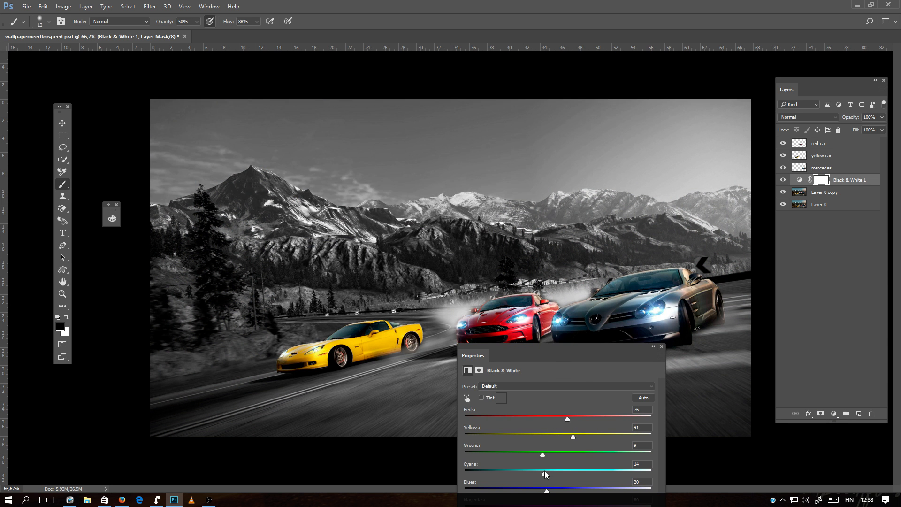
click(579, 470)
click(661, 346)
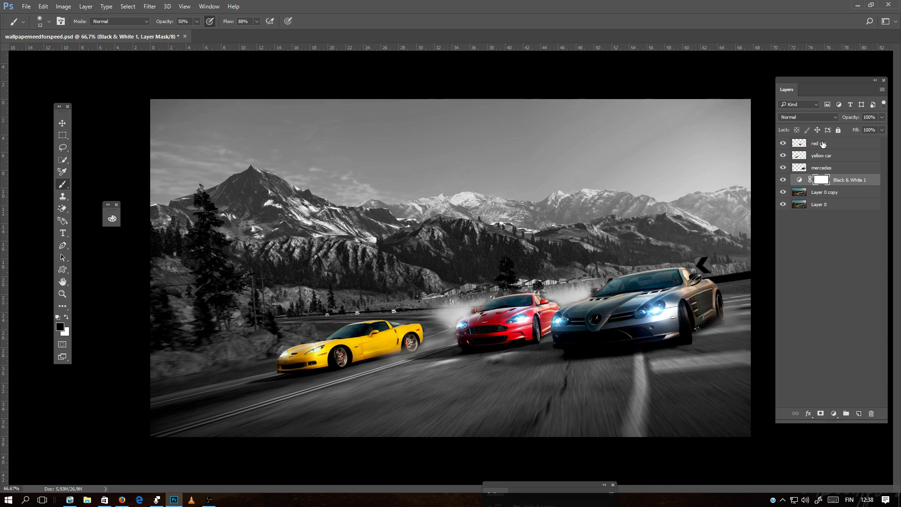
- Apply a Gaussian Blur to Layer 0 copy with a slightly reduced radius to soften the background
click(821, 193)
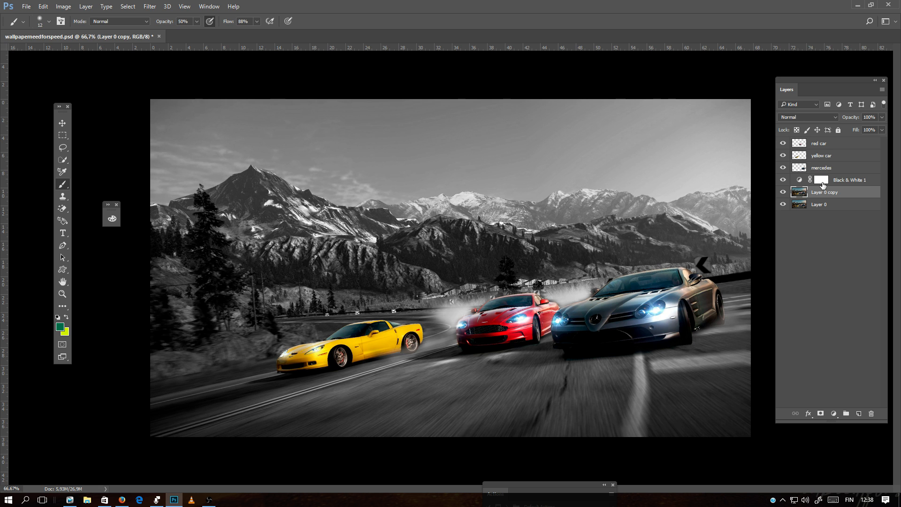
click(150, 7)
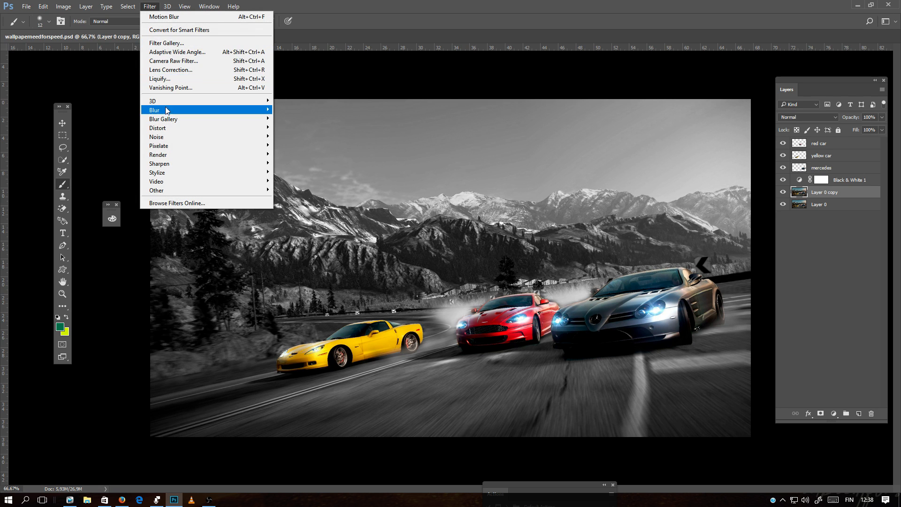
mouse_move(161, 114)
click(114, 145)
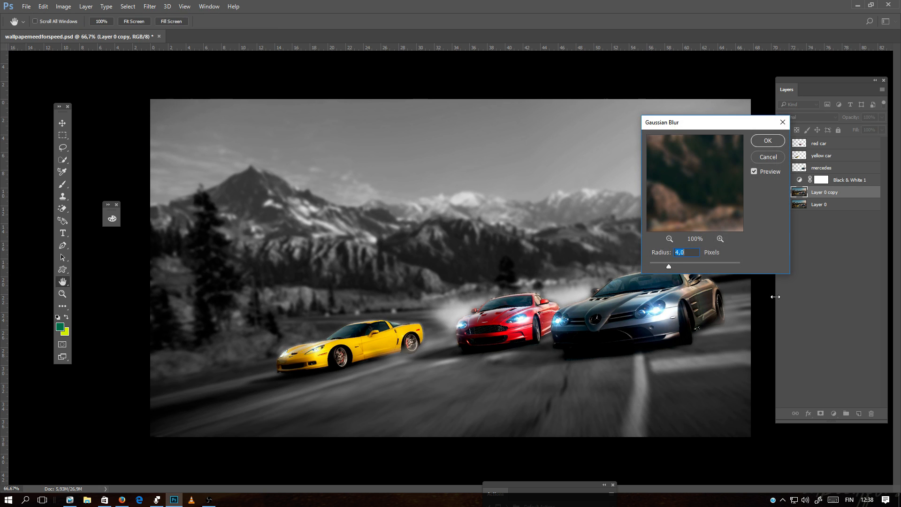
drag(664, 267, 664, 266)
click(768, 141)
key(b)
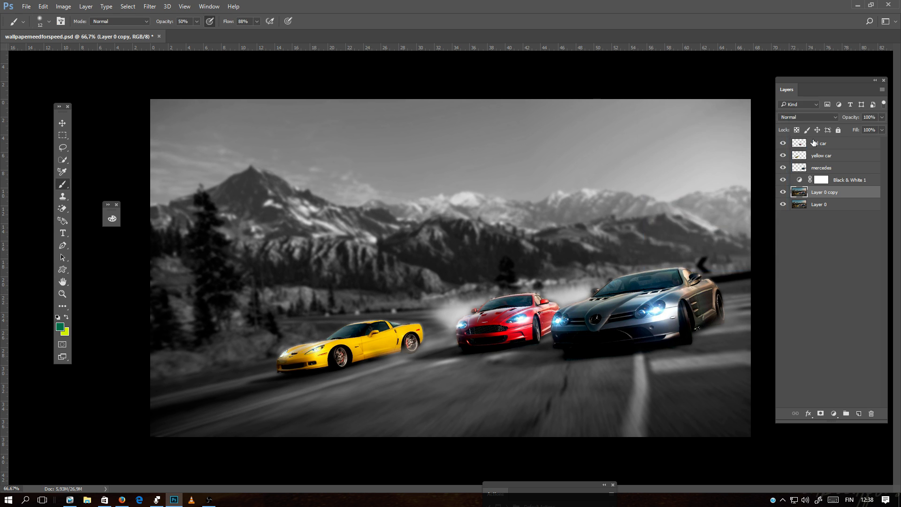
- Apply a Motion Blur with an angle of 41° to the red car layer
click(818, 143)
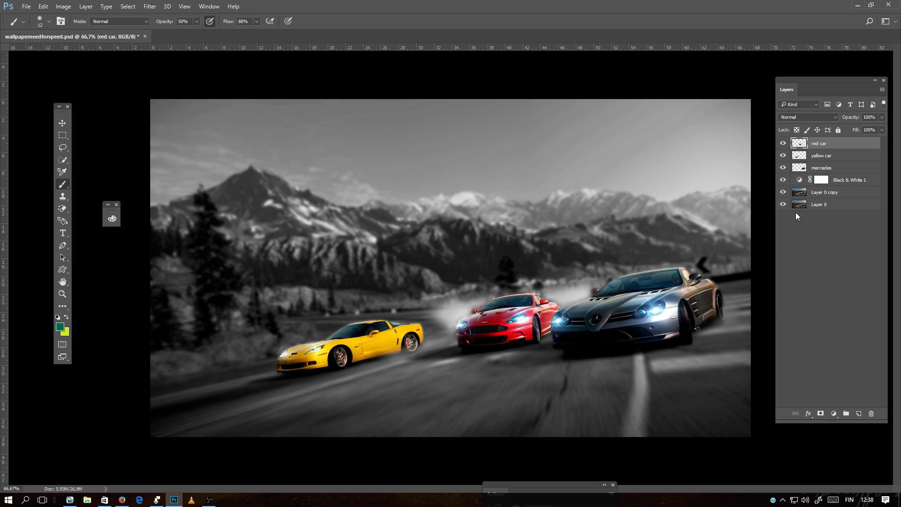
click(150, 6)
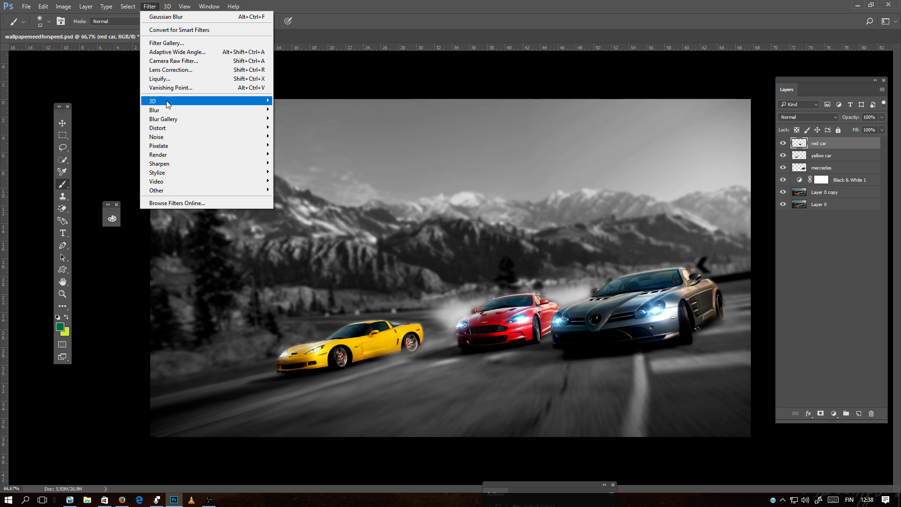
mouse_move(157, 111)
click(112, 163)
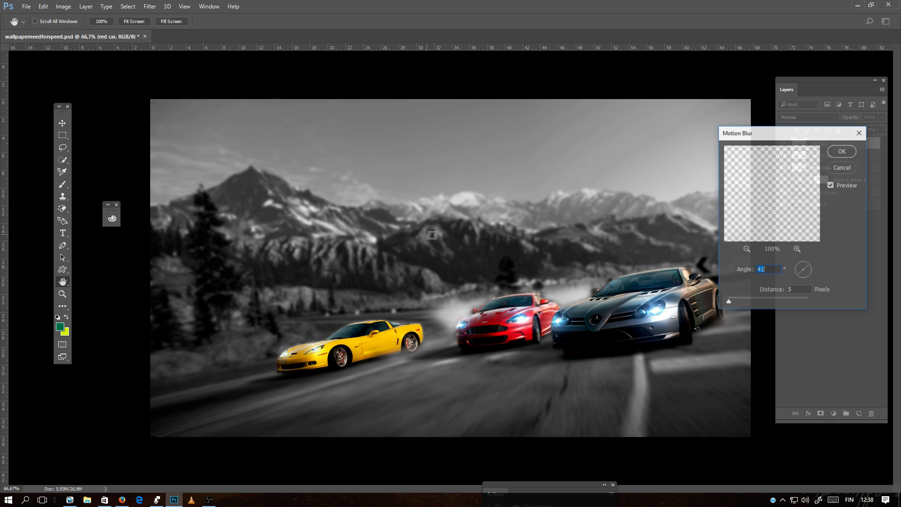
drag(732, 133, 735, 216)
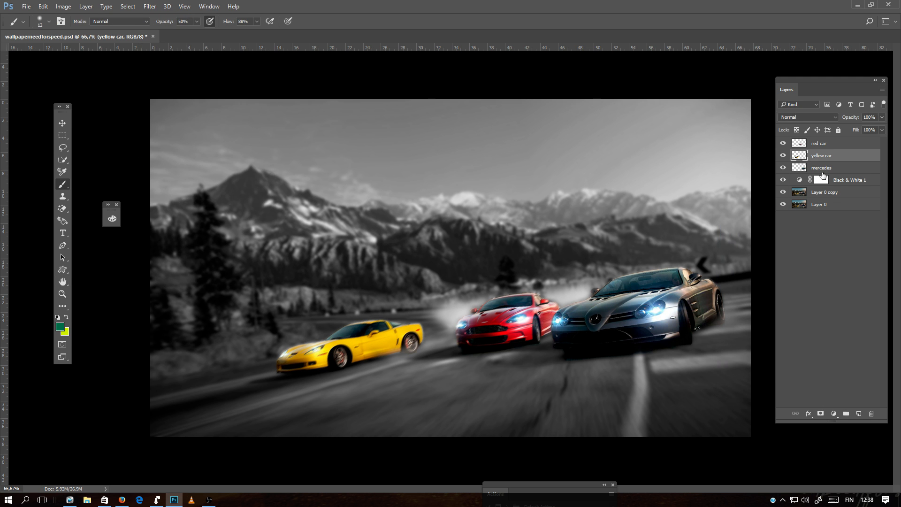
- Apply a Motion Blur with an angle of 41° and a slightly adjusted distance to the mercedes layer
click(821, 170)
click(150, 6)
mouse_move(155, 109)
click(112, 163)
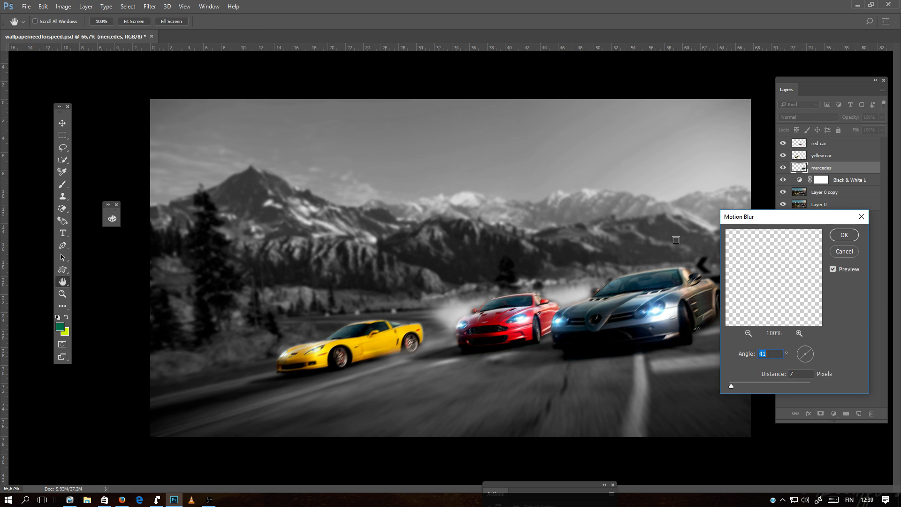
drag(729, 384, 732, 384)
click(840, 236)
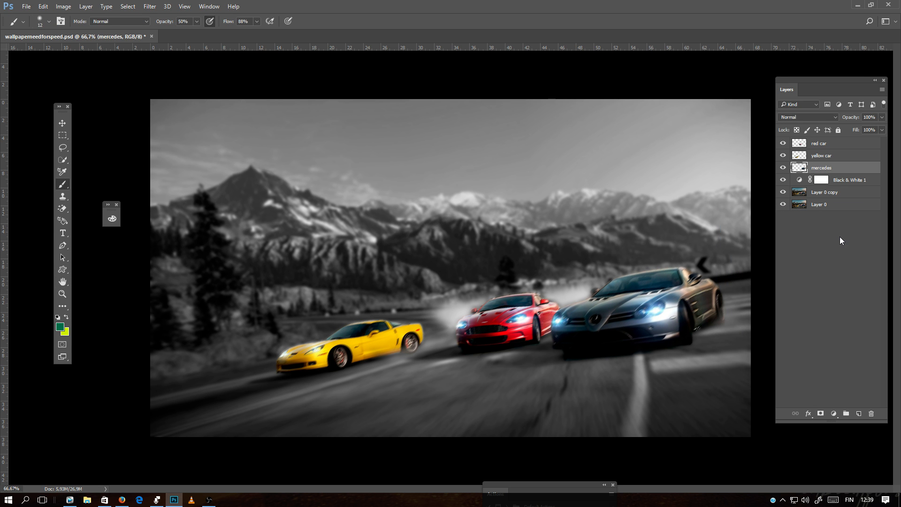